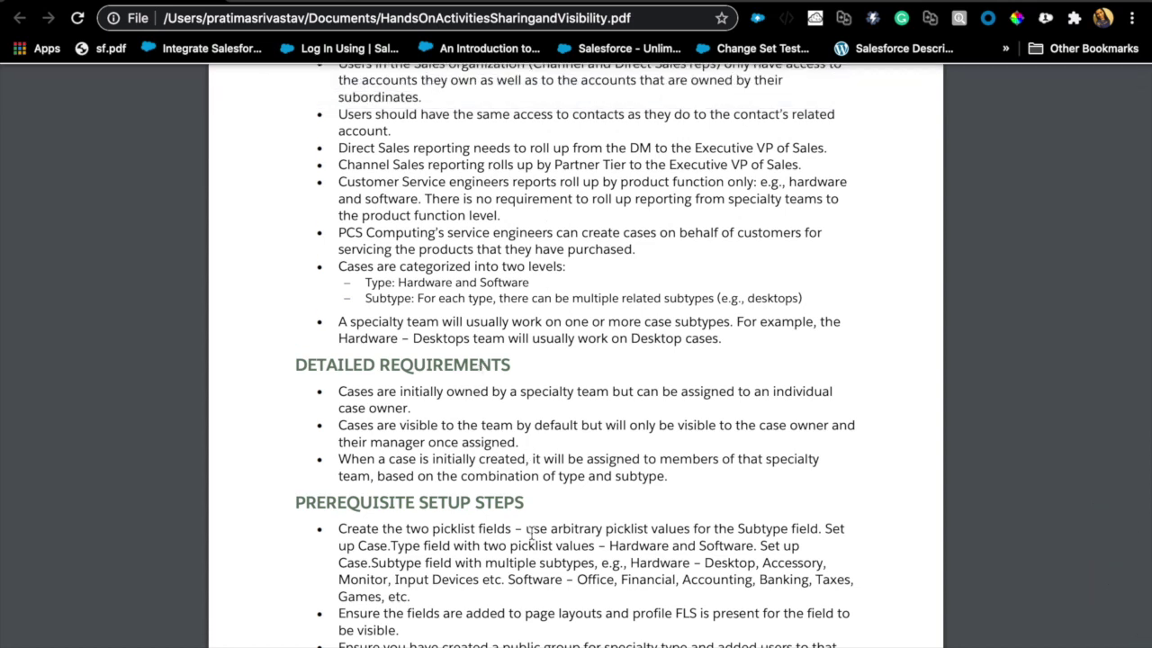
# - Read the case categorization points and the Detailed Requirements on case ownership, visibility and assignment in the sharing and visibility PDF
pyautogui.scroll(2, 531, 531)
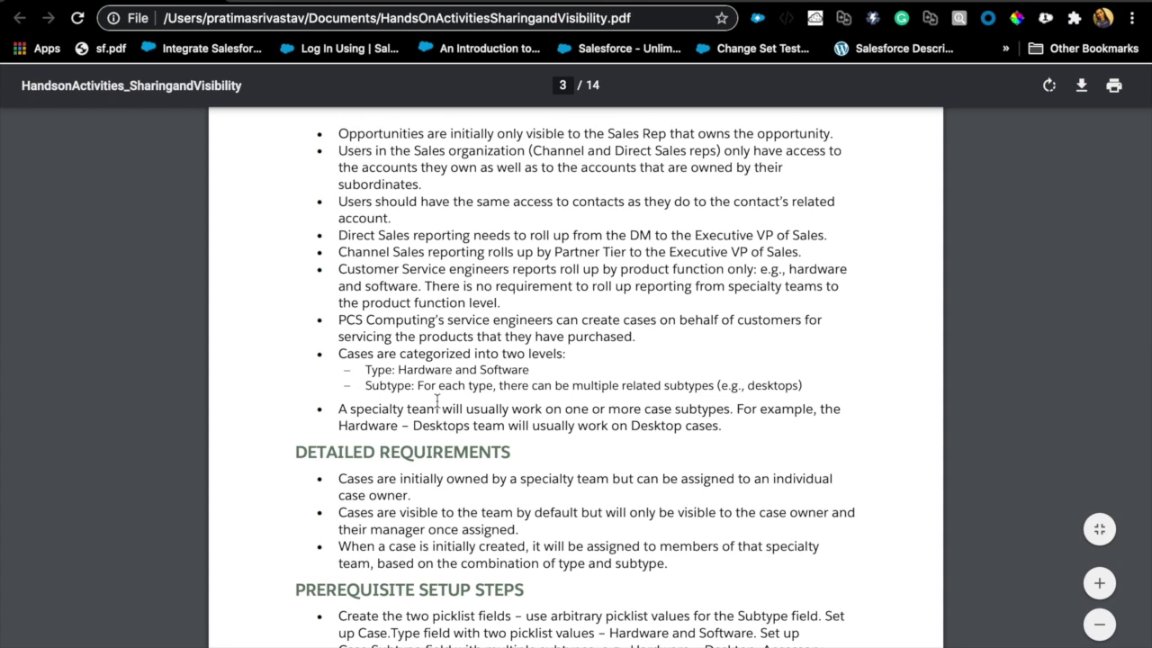
pyautogui.scroll(-1, 438, 400)
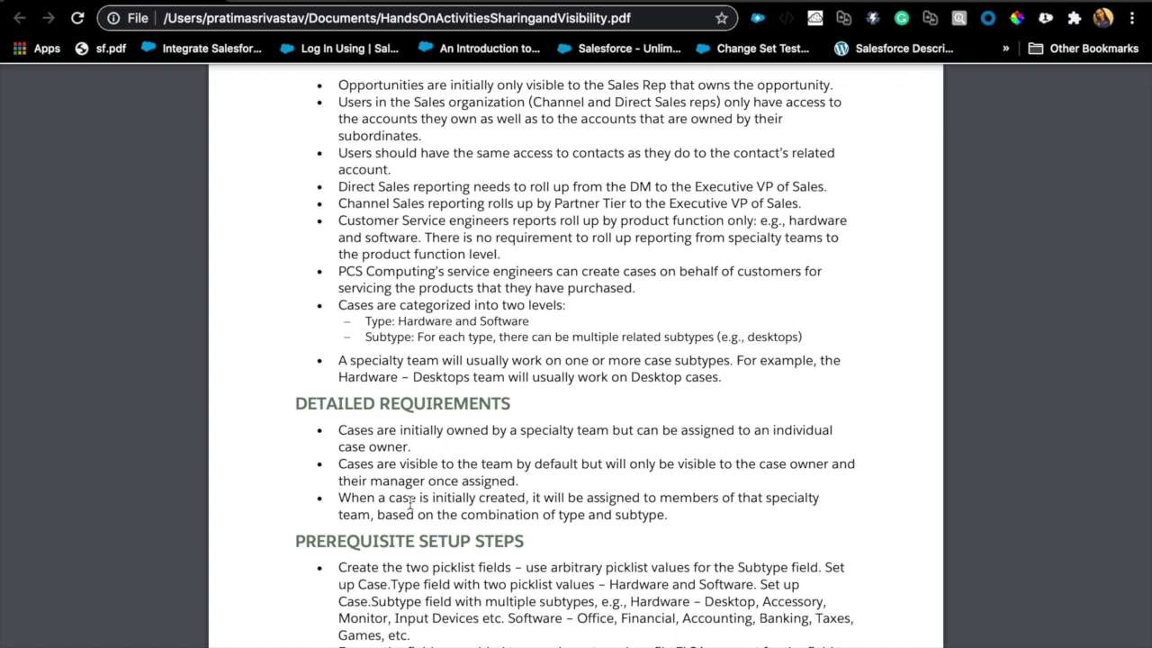
pyautogui.scroll(-1, 410, 502)
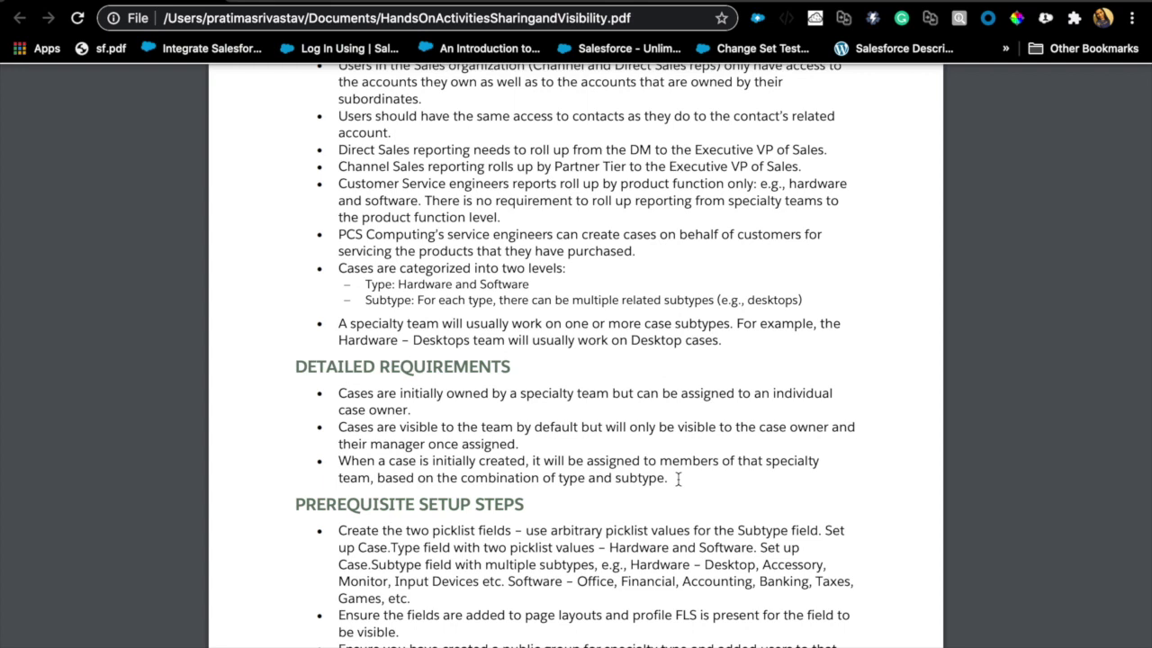
pyautogui.tripleClick(650, 478)
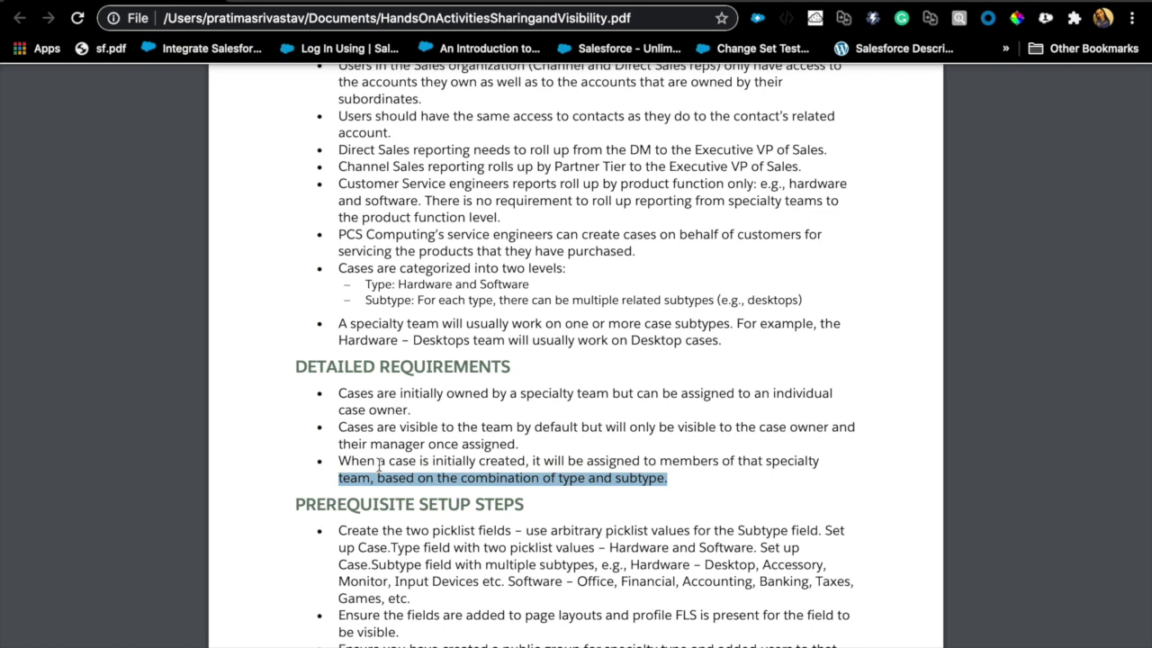
pyautogui.click(743, 490)
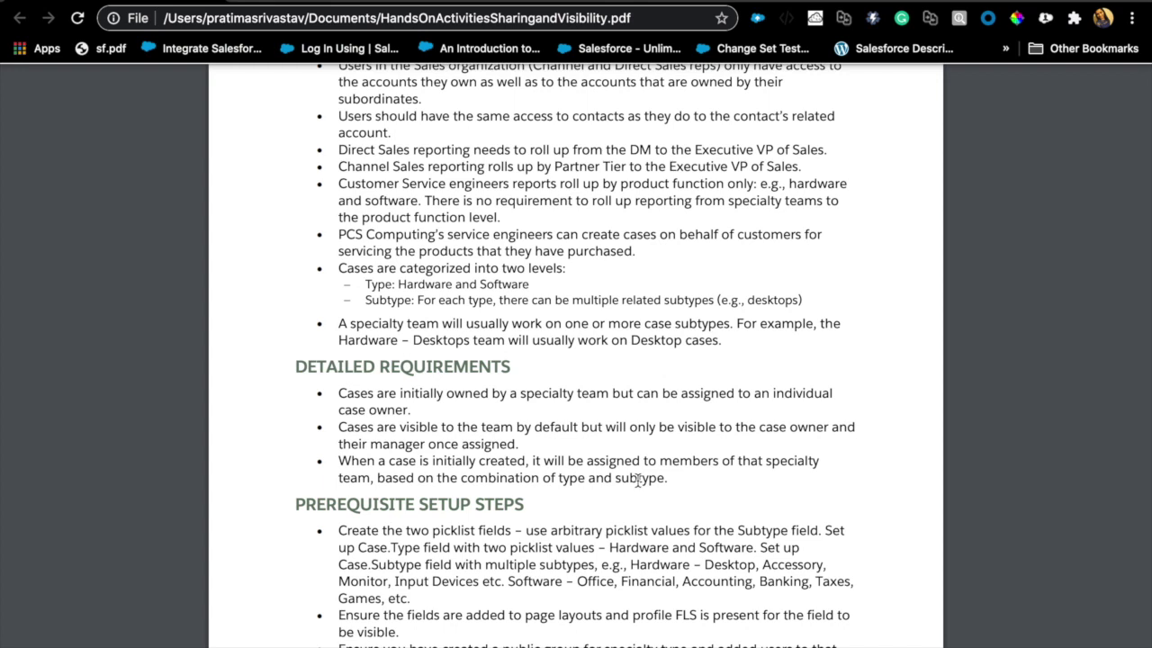
pyautogui.press('super+plus')
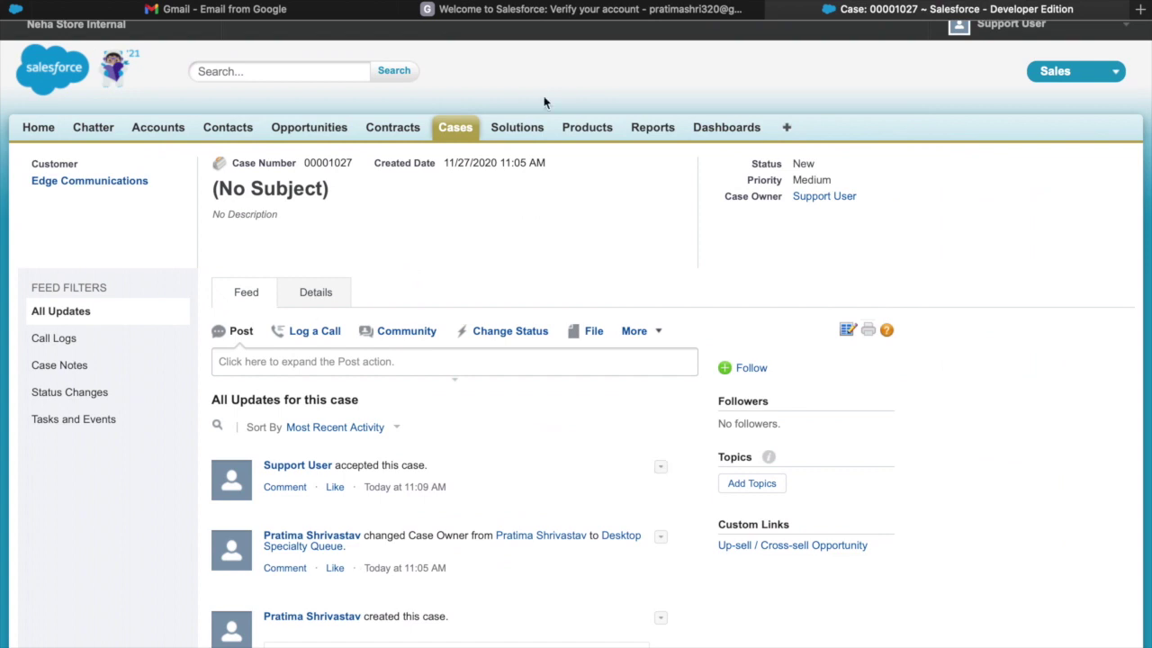
# - In Salesforce, show the cases in the Desktop Specialty Queue view with a narrower Date/Time Opened column, and switch to the My Cases view
pyautogui.click(456, 127)
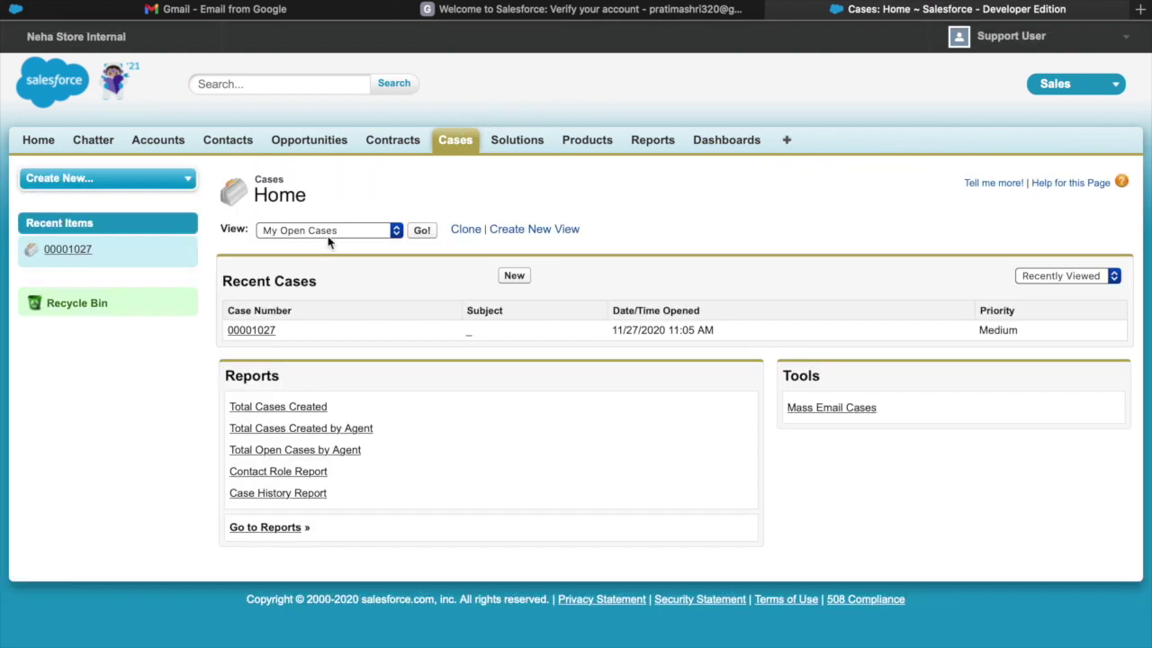
pyautogui.click(332, 232)
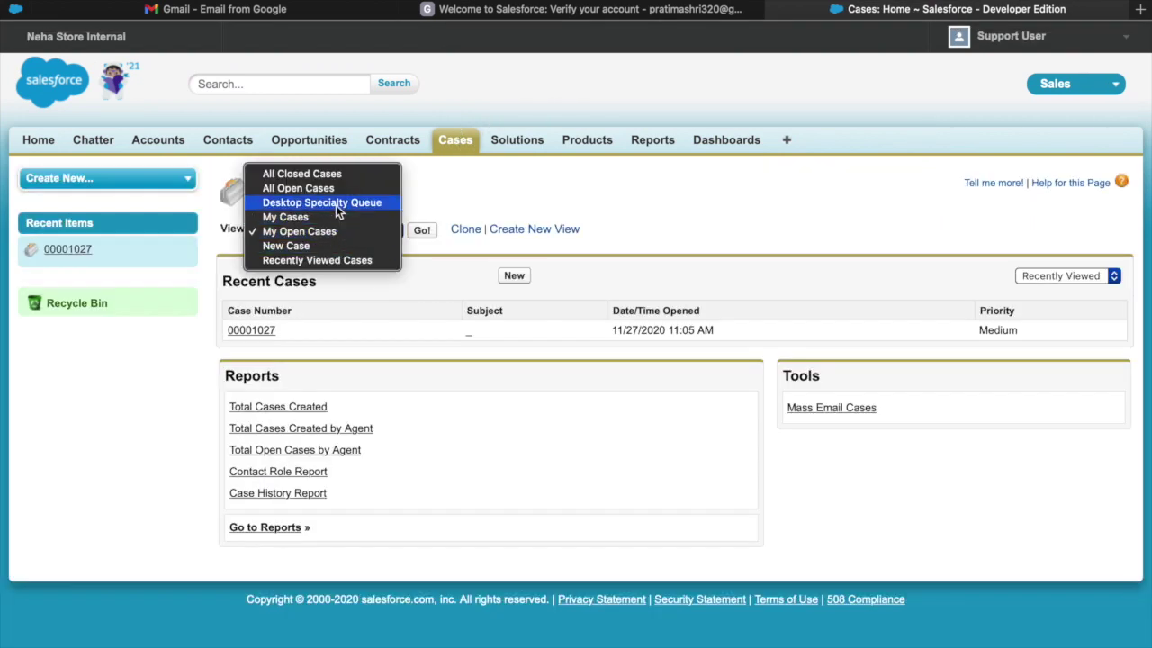
pyautogui.click(337, 202)
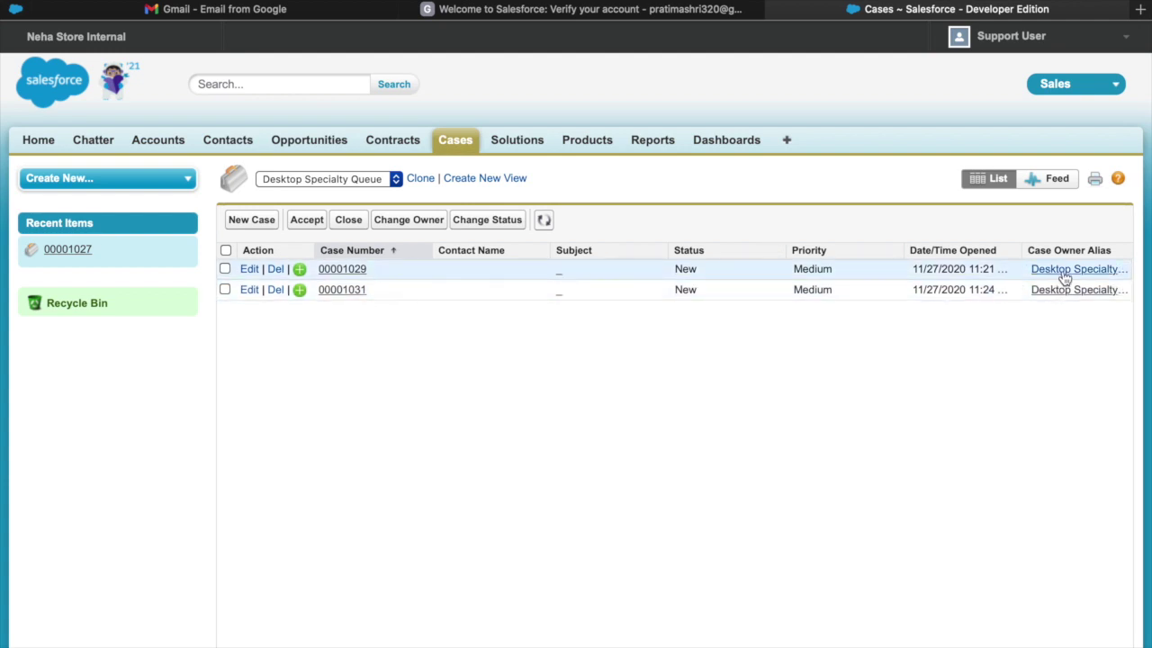
pyautogui.moveTo(1025, 251); pyautogui.dragTo(955, 251)
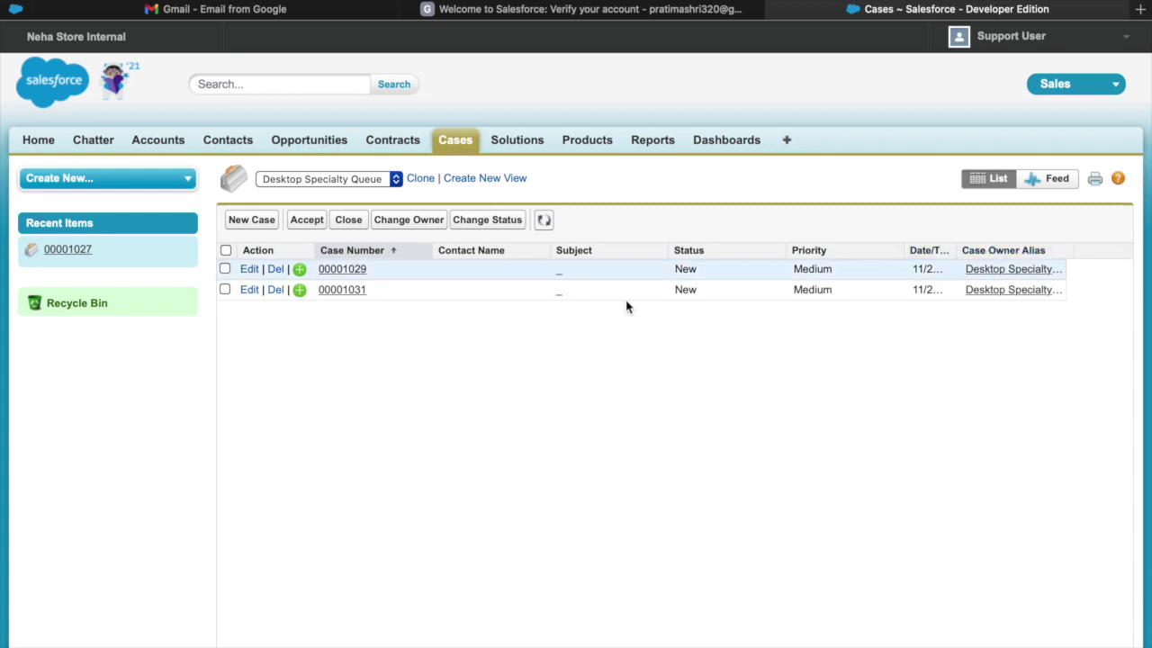
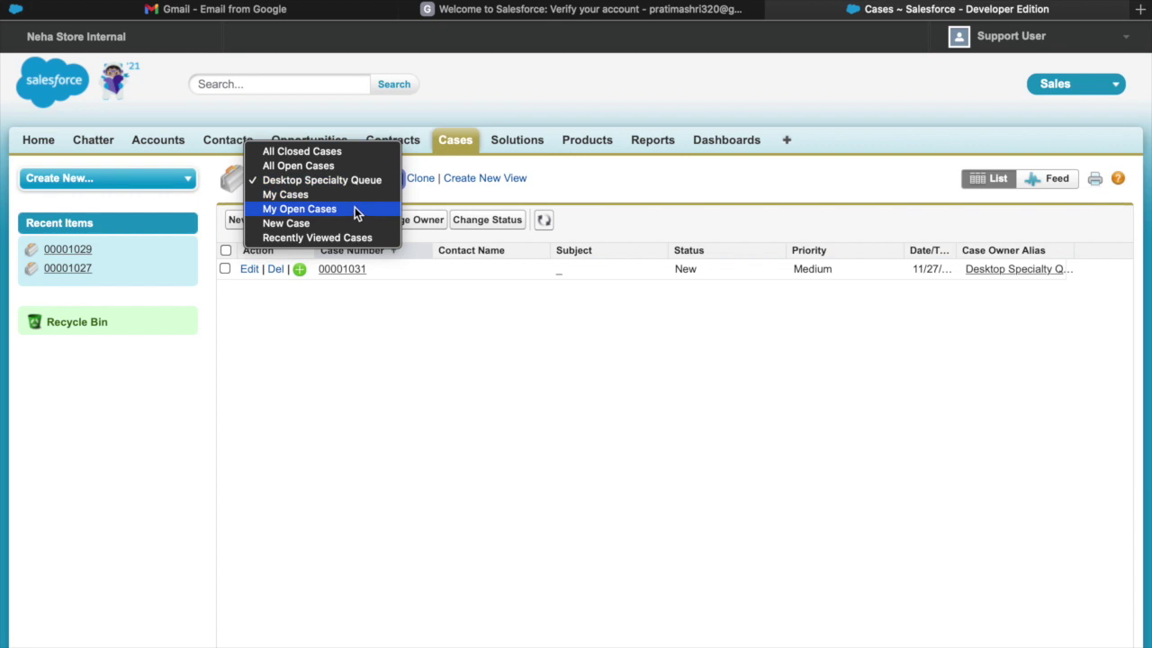
pyautogui.click(353, 200)
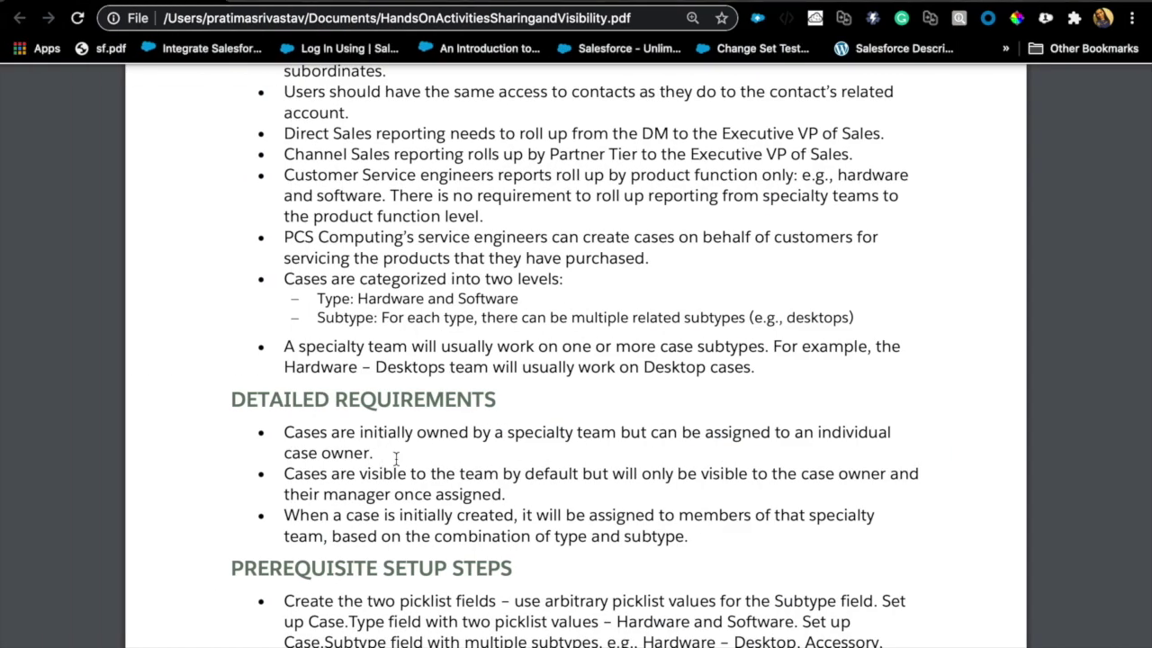
# - Find the Queues page in Salesforce Setup and open the Desktop Specialty Queue for editing
pyautogui.scroll(-2, 396, 459)
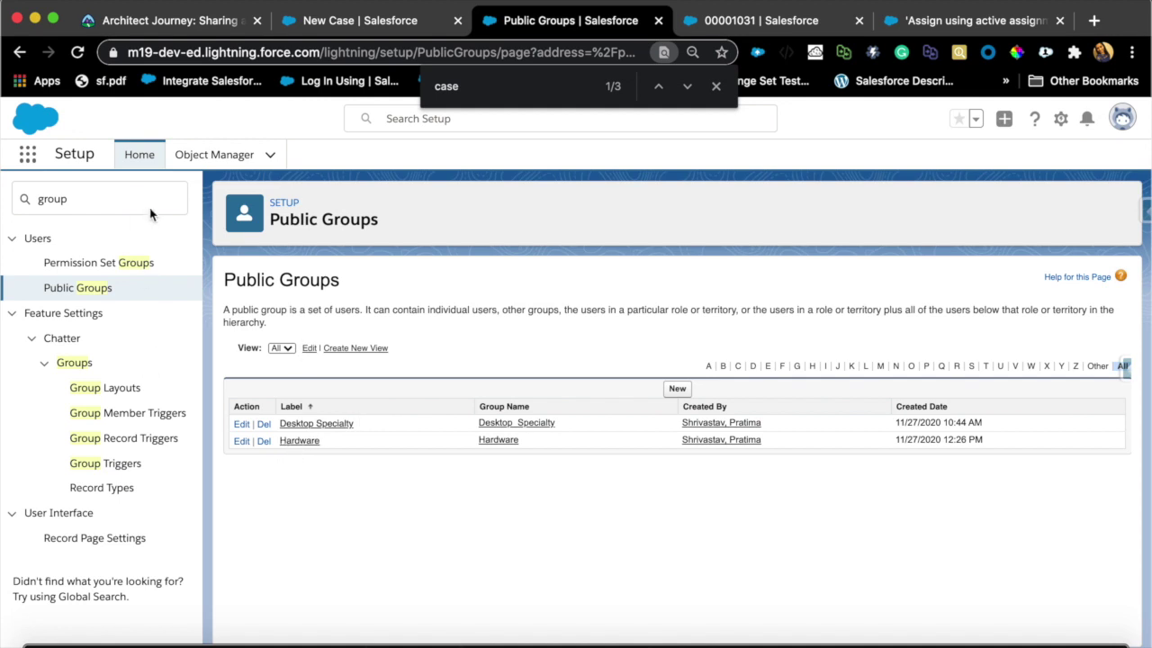
pyautogui.click(715, 86)
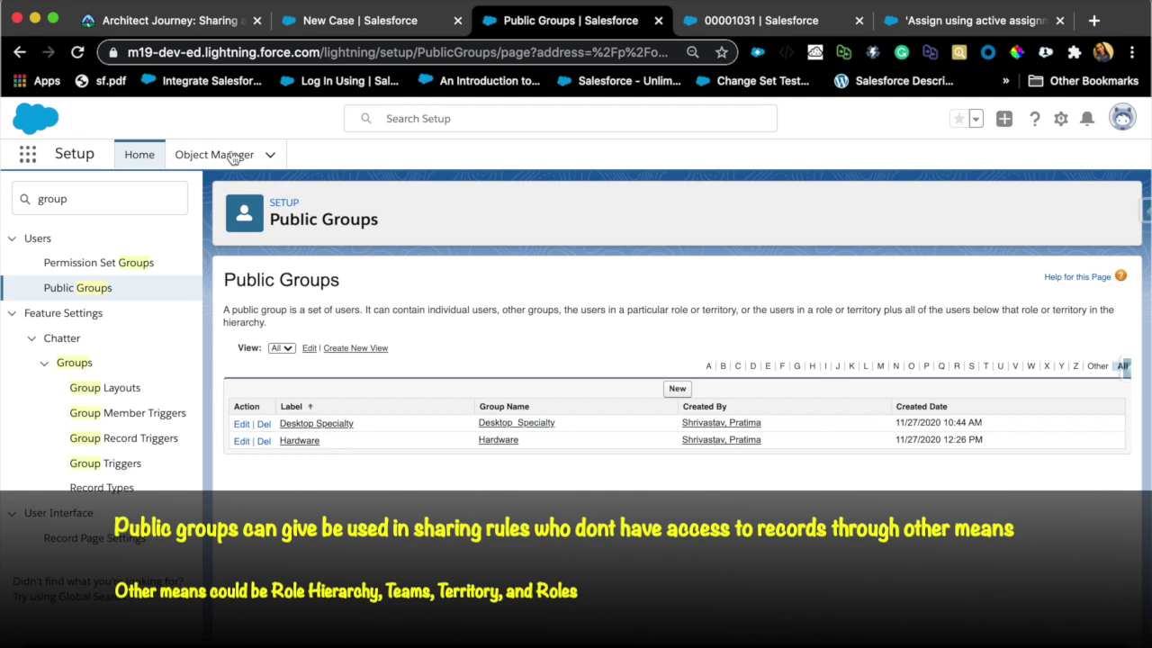
pyautogui.doubleClick(65, 202)
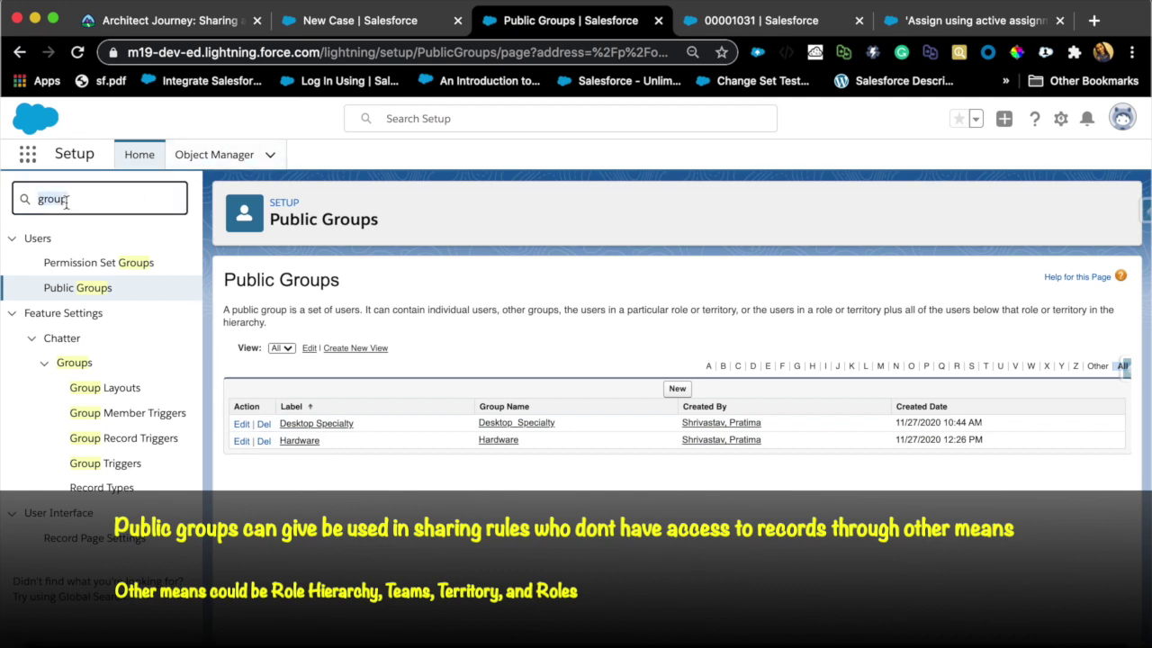
pyautogui.write('que')
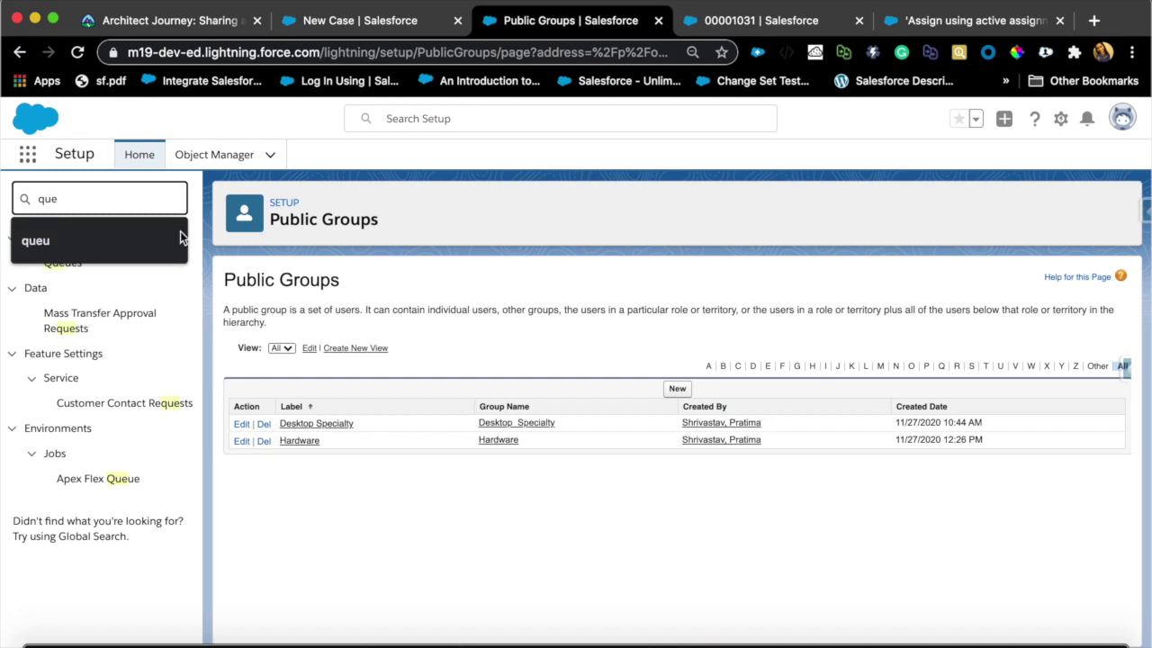
pyautogui.write('u')
pyautogui.click(63, 263)
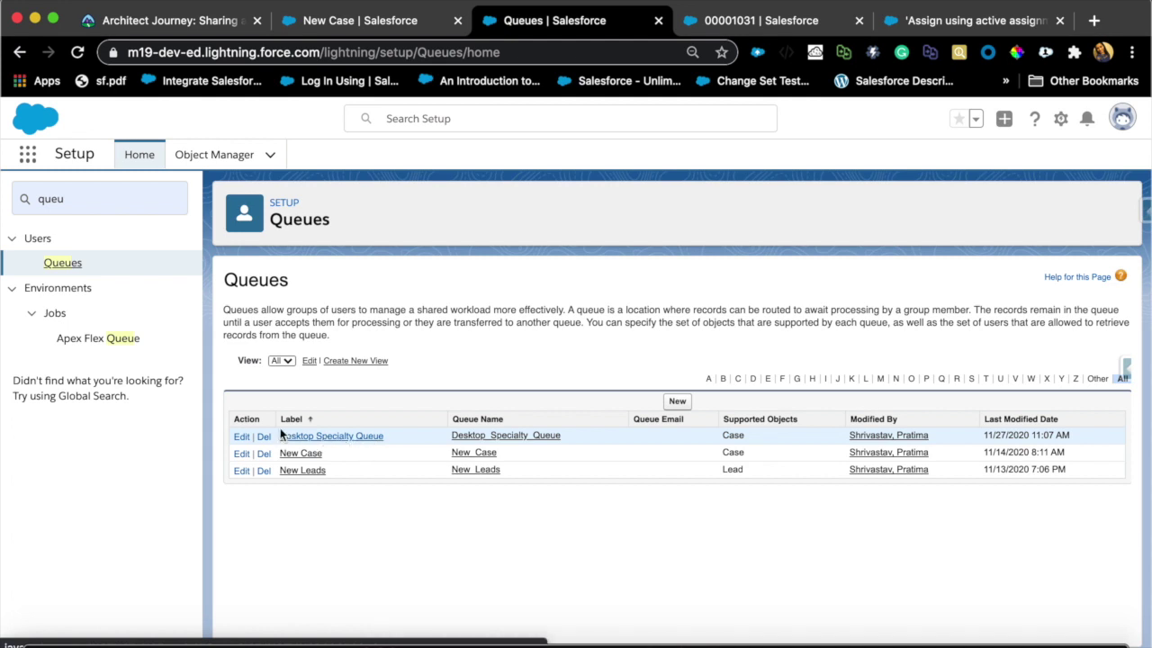
pyautogui.click(241, 438)
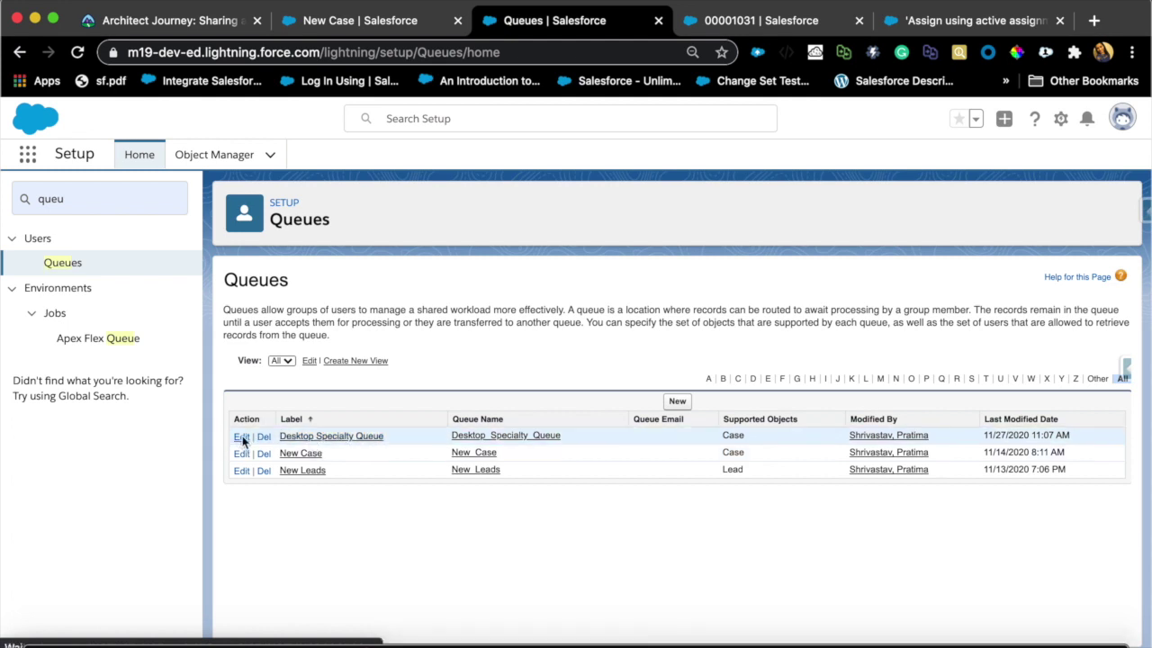
# - Examine the queue's supported objects and selected members, listing Public Groups as the available member type
pyautogui.scroll(-3, 443, 540)
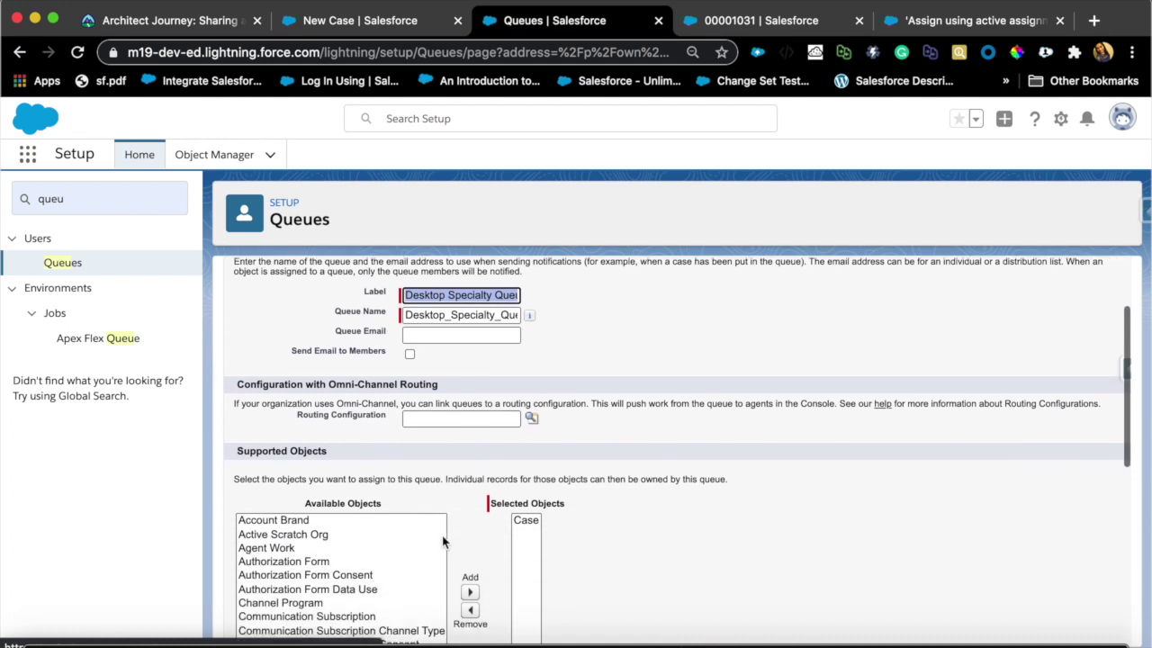
pyautogui.scroll(-3, 563, 531)
pyautogui.scroll(-3, 563, 529)
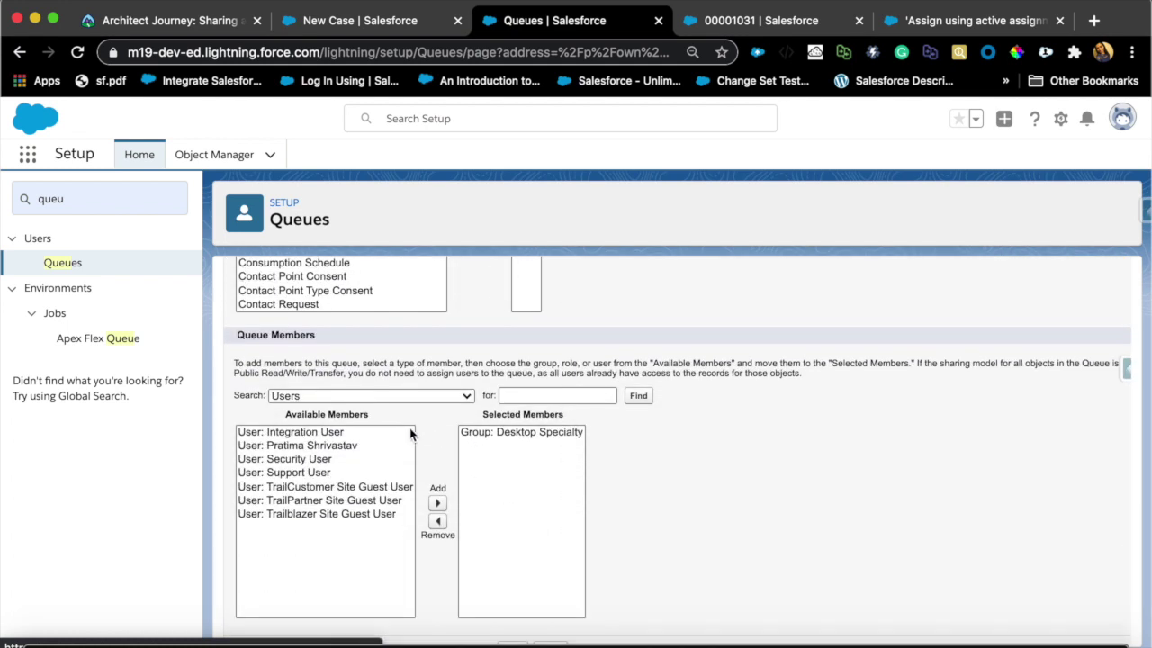
pyautogui.click(394, 395)
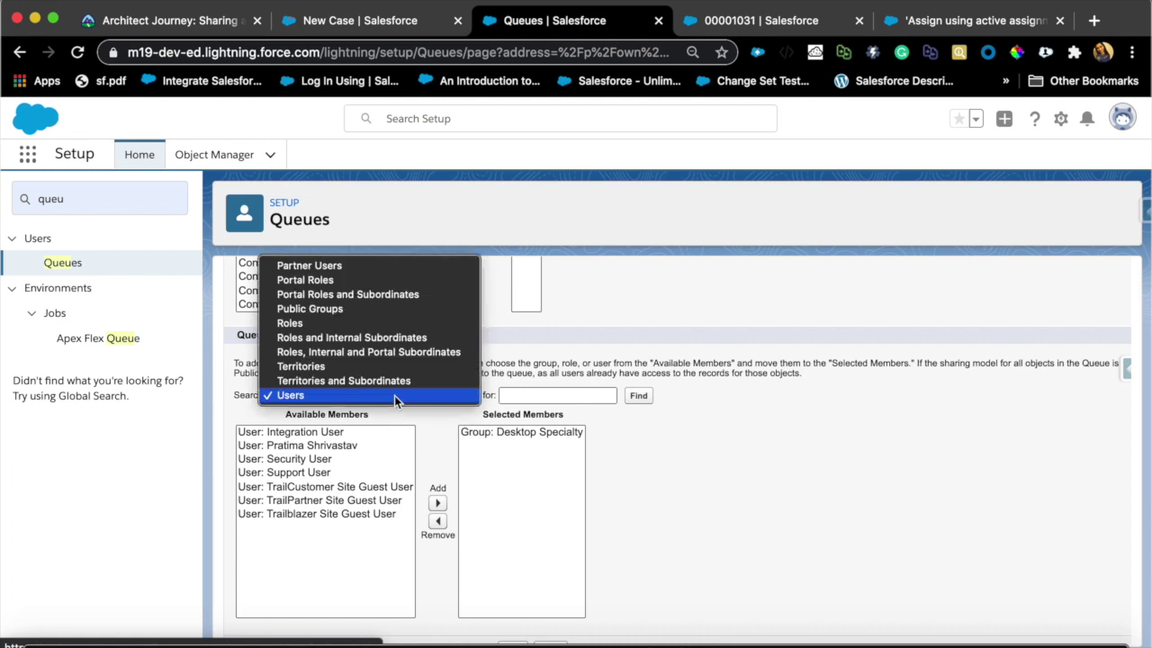
pyautogui.click(357, 439)
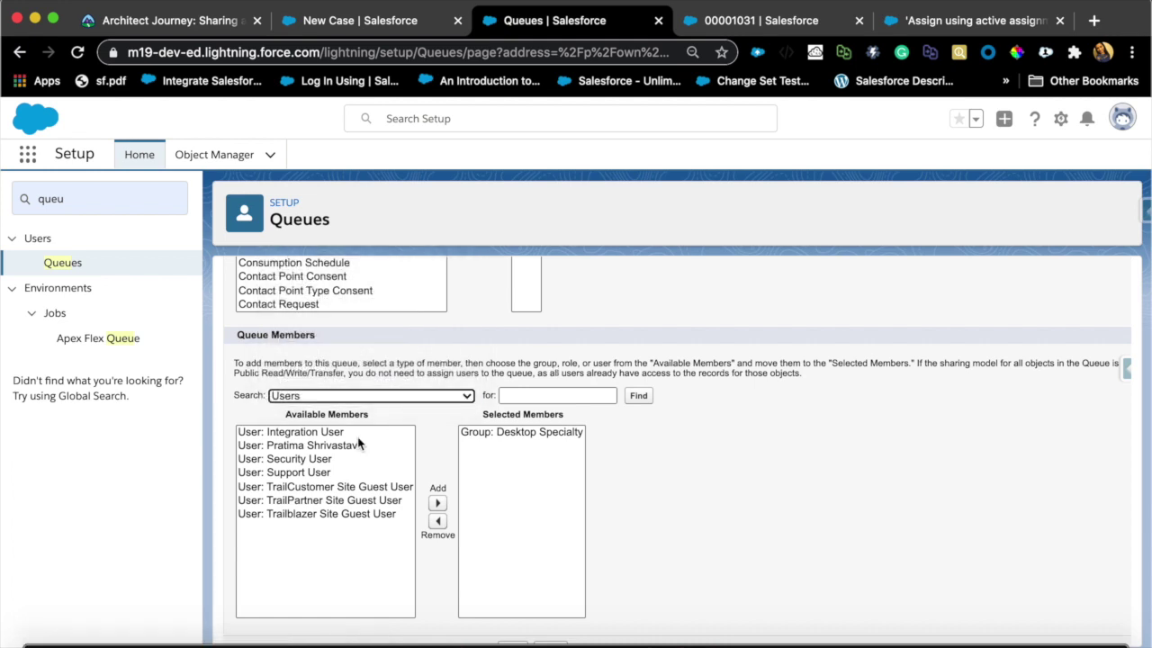
pyautogui.click(378, 396)
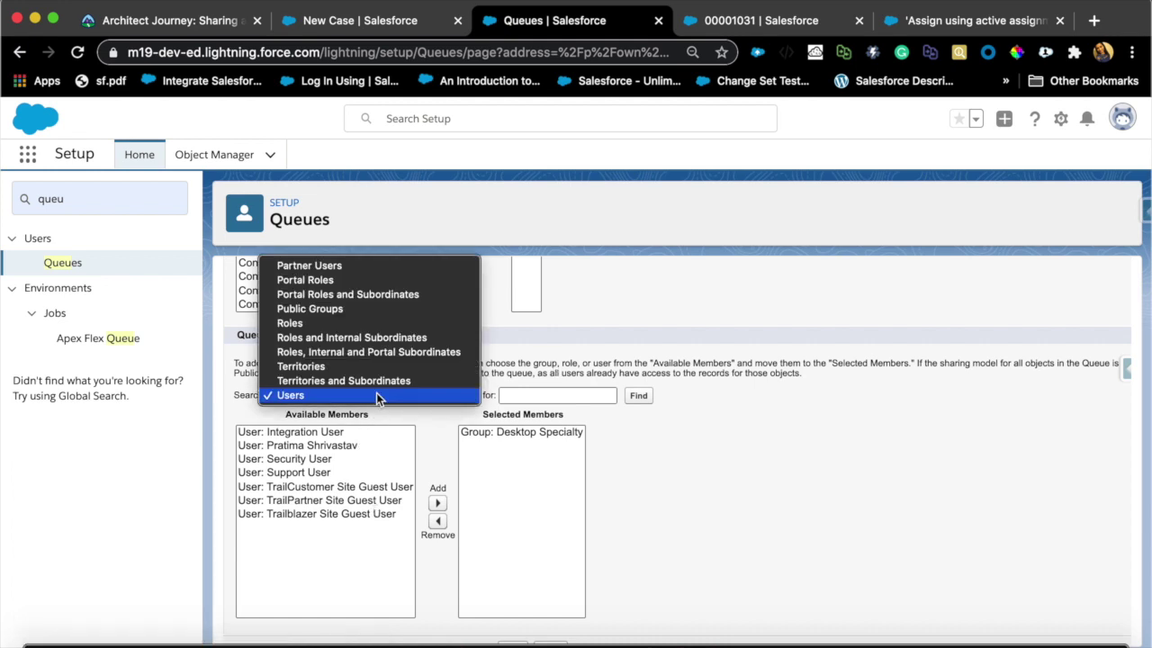
pyautogui.click(388, 315)
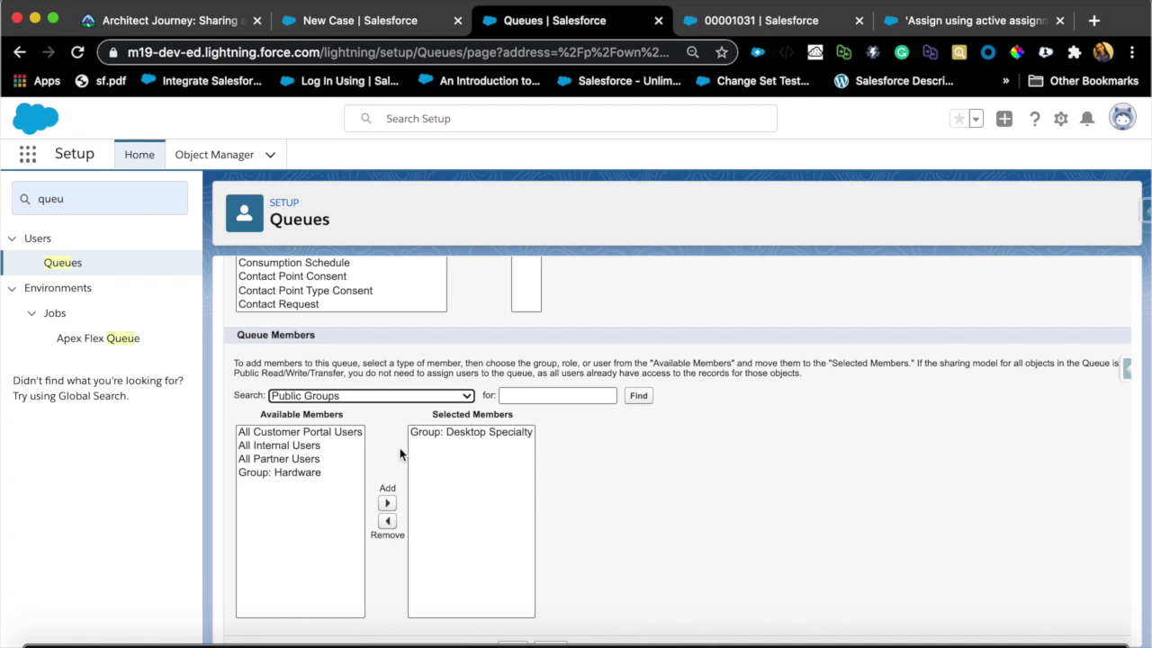
pyautogui.click(381, 395)
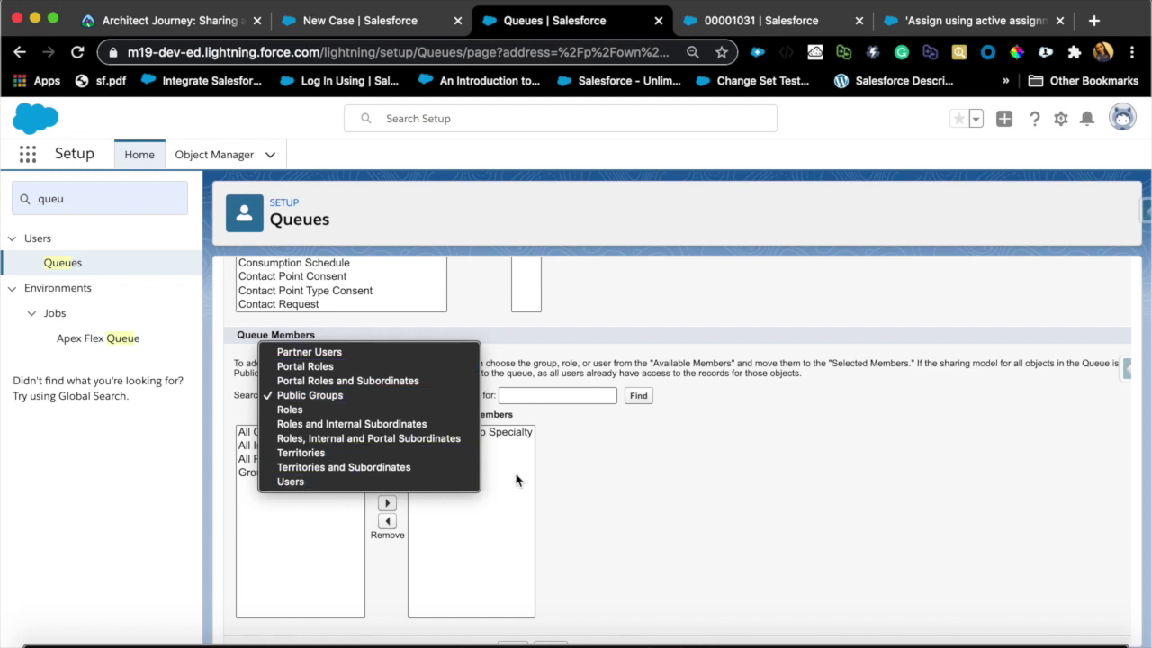
pyautogui.click(445, 399)
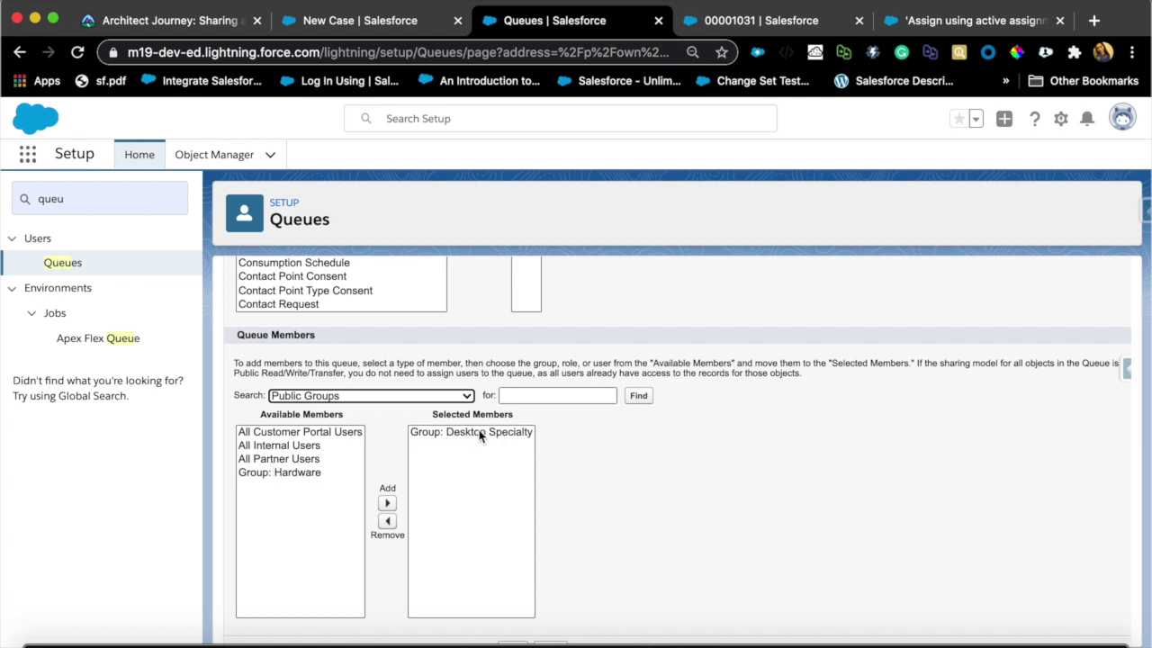
pyautogui.scroll(10, 477, 434)
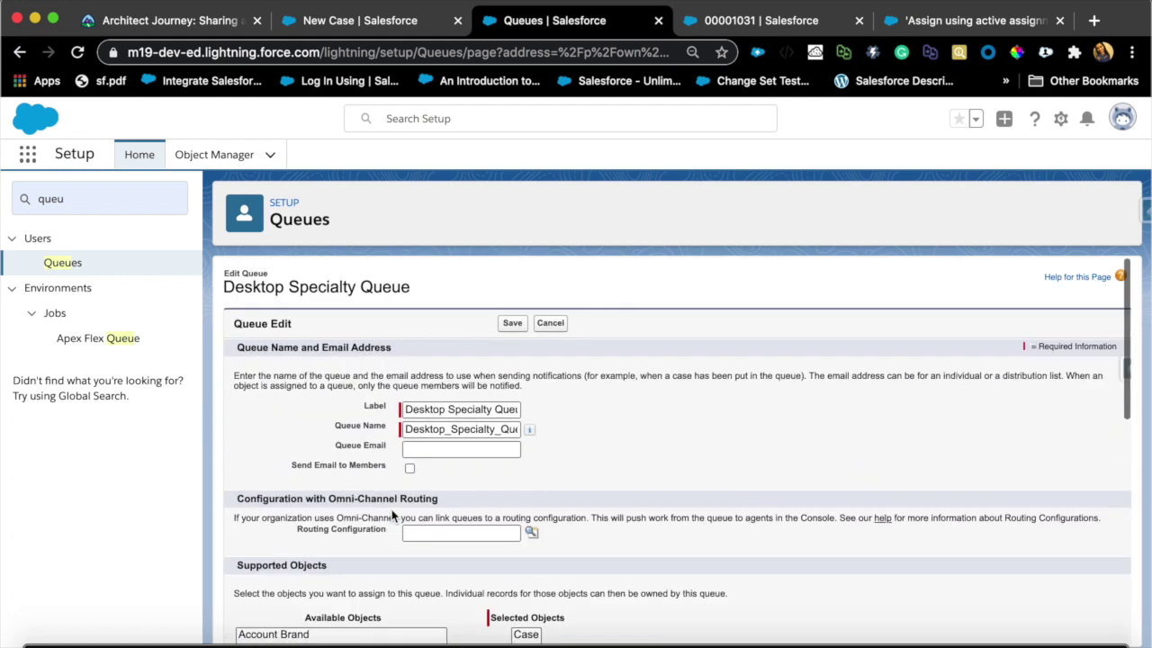
# - Search Setup for "sharing" and open the Sharing Settings page
pyautogui.click(91, 201)
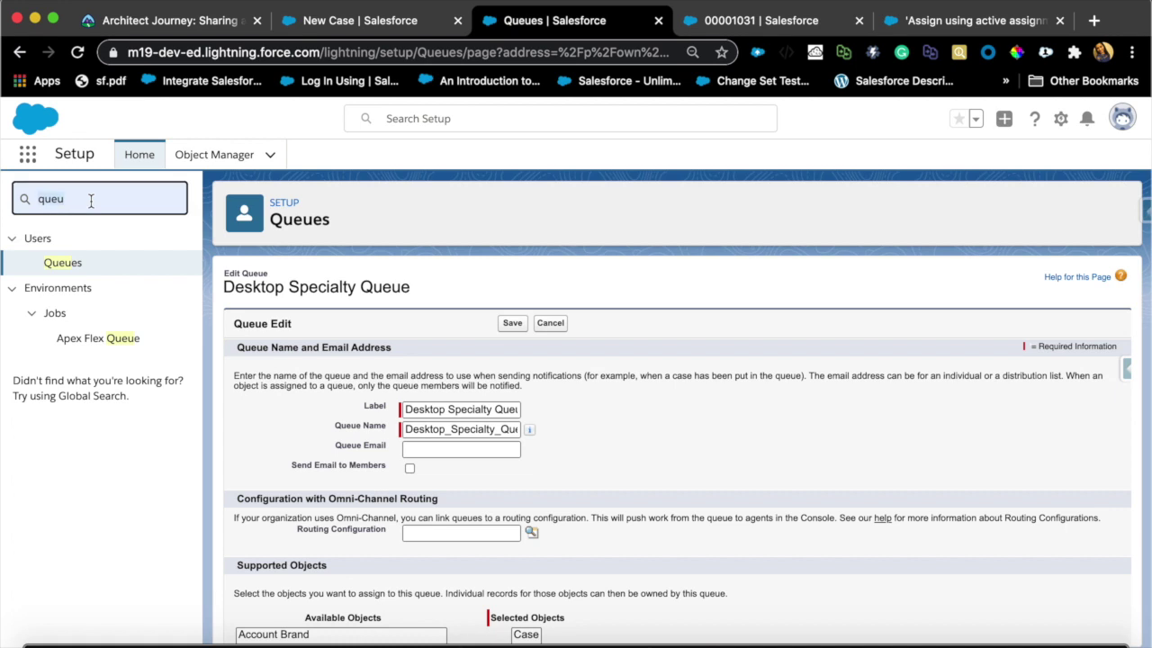
pyautogui.press('super+a')
pyautogui.write('s')
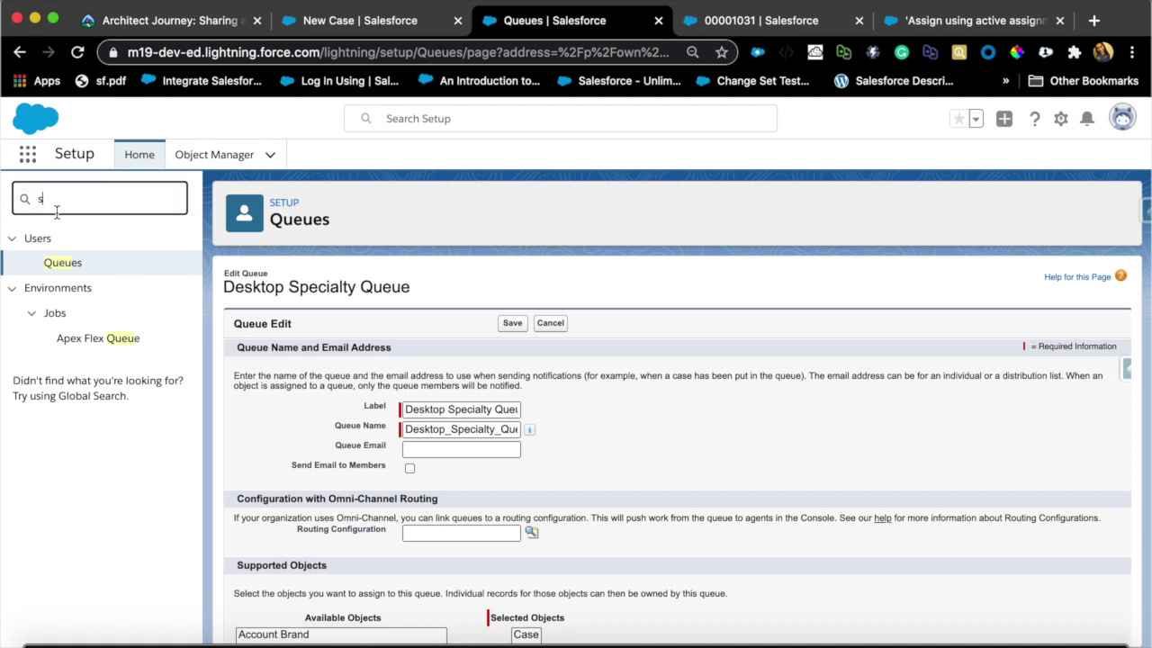
pyautogui.write('haring')
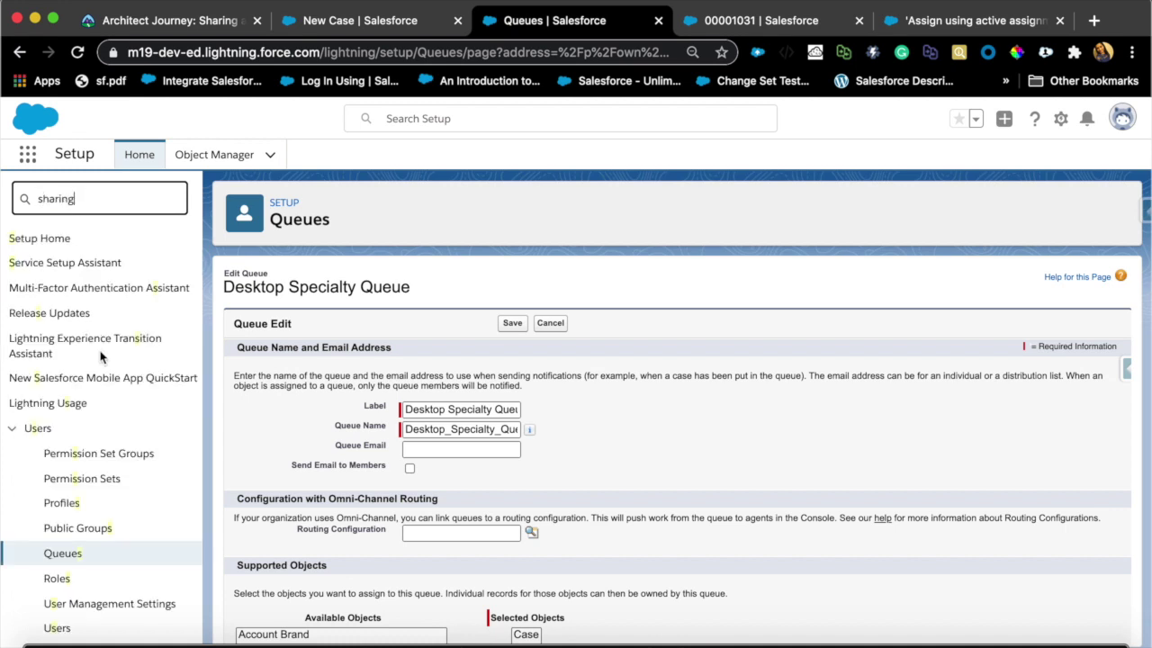
pyautogui.click(92, 264)
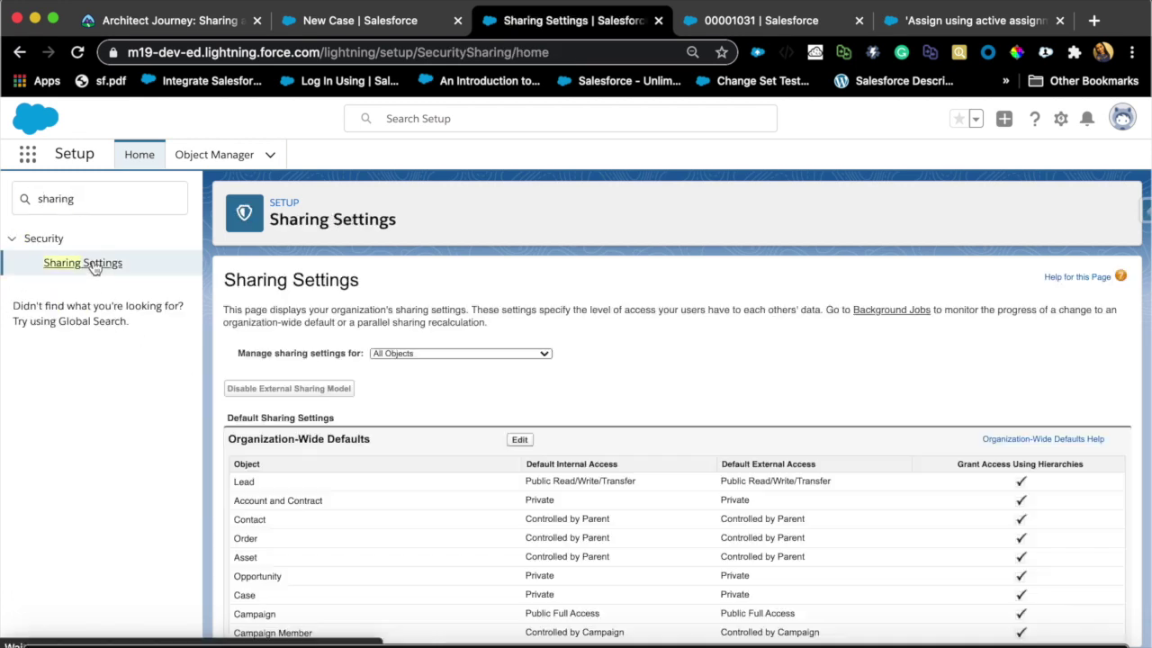
# - Create a new case sharing rule labelled "SHare Cases with Desktop Group" with the matching rule name
pyautogui.scroll(-15, 513, 471)
pyautogui.scroll(-12, 513, 469)
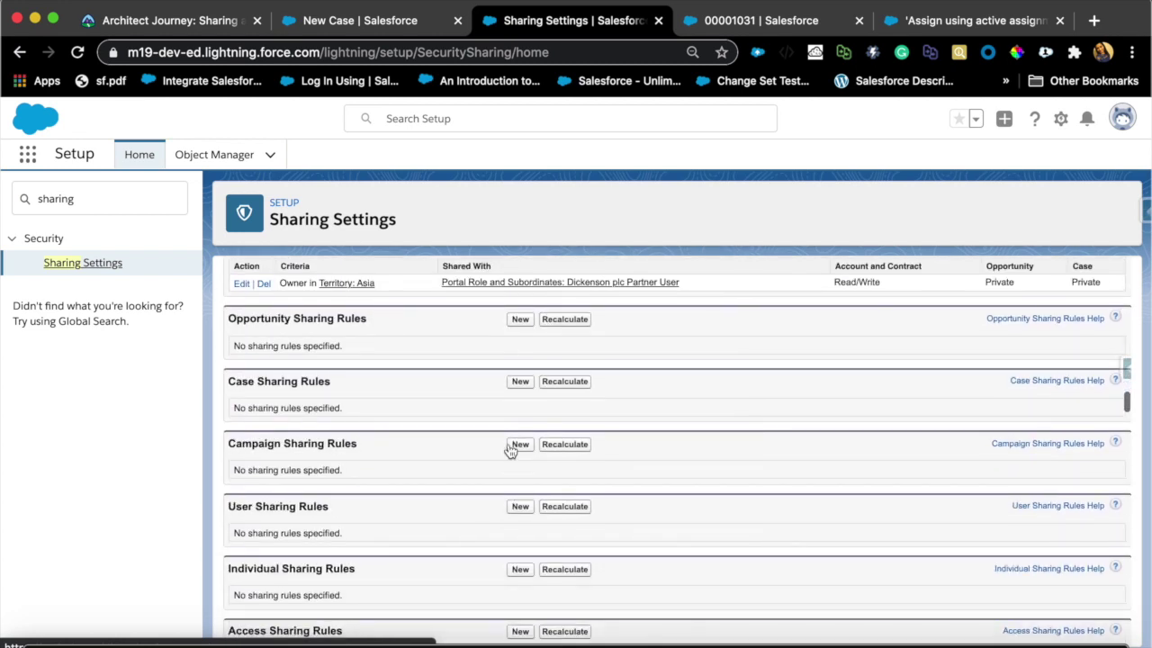
pyautogui.click(519, 384)
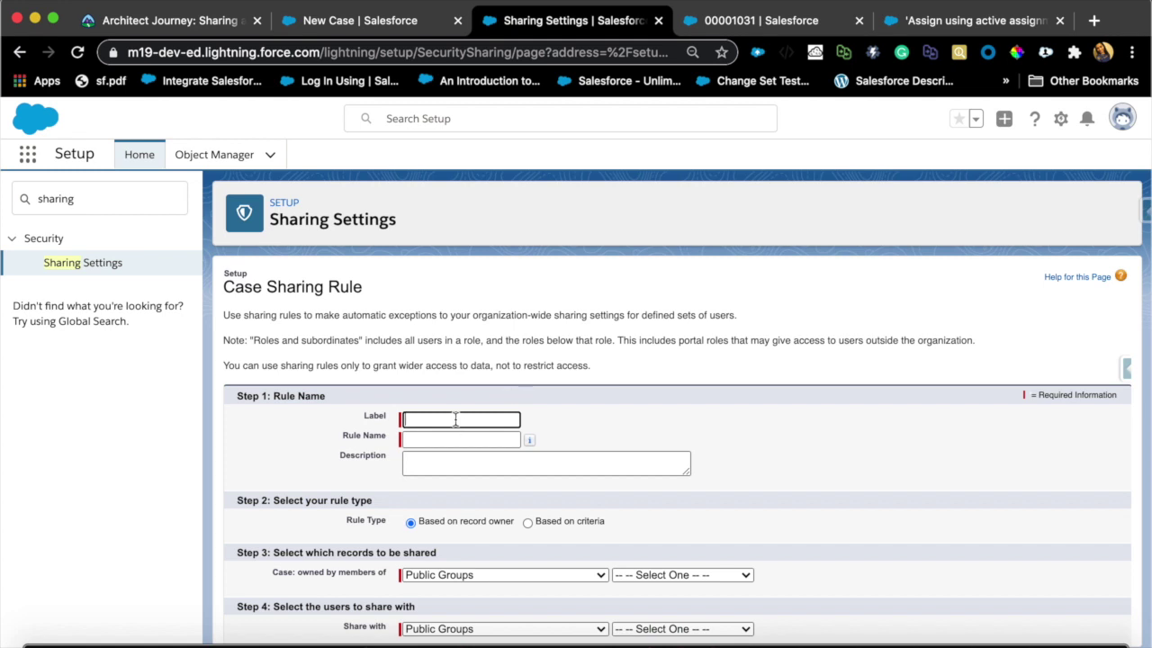
pyautogui.click(455, 419)
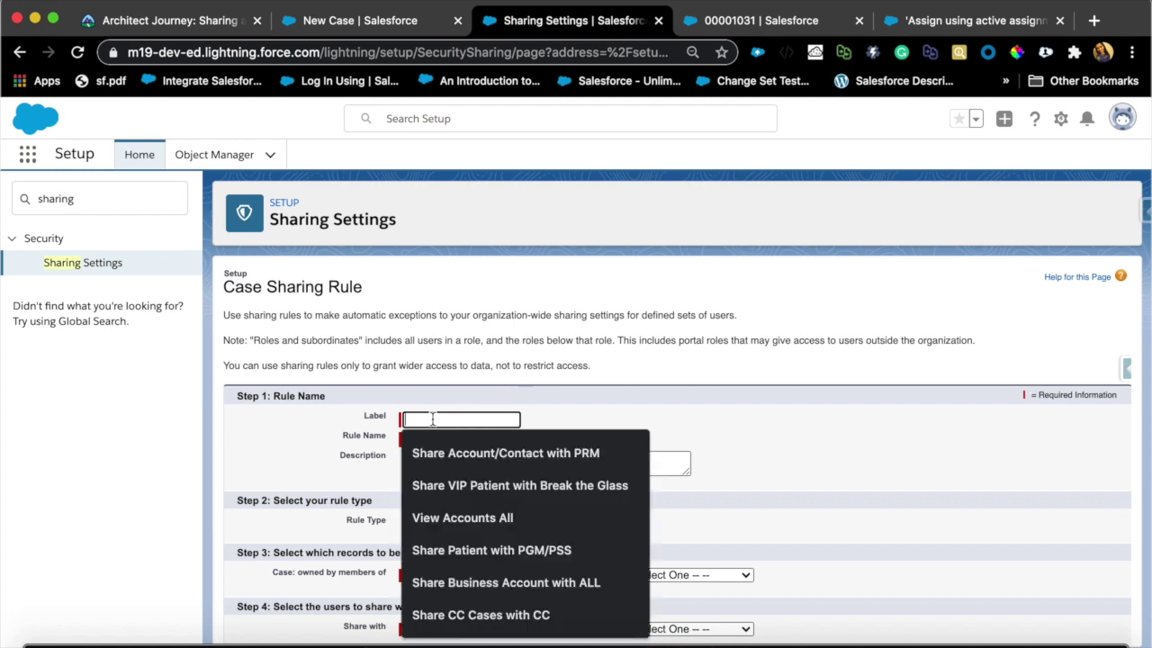
pyautogui.write('SHare Cass')
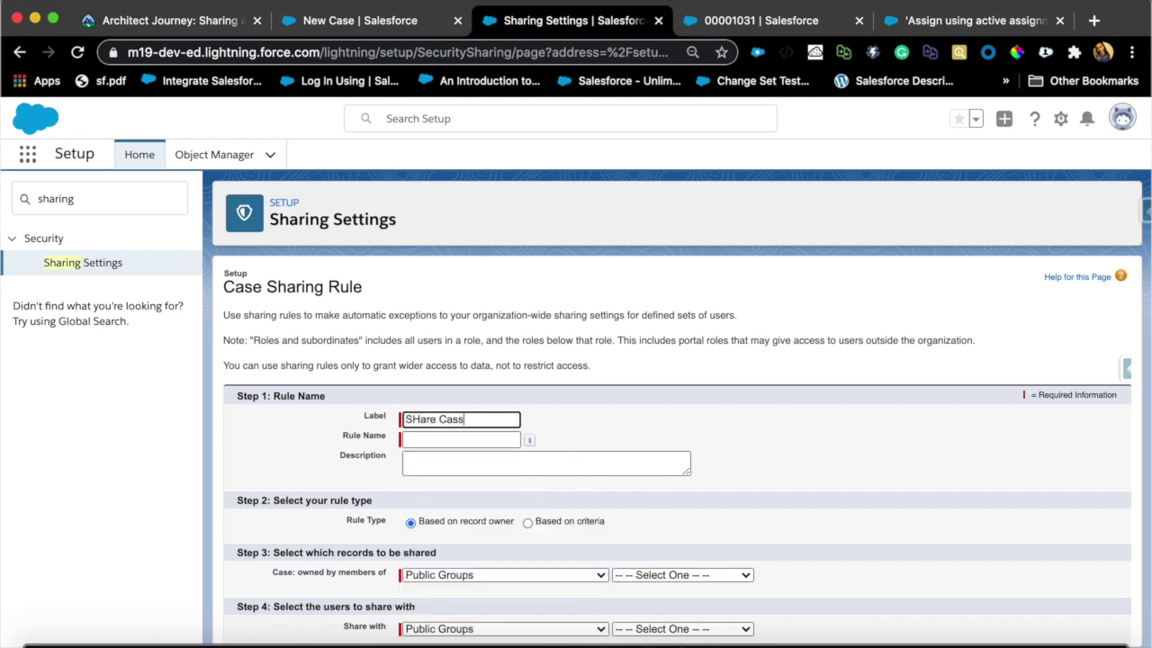
pyautogui.press('BackSpace')
pyautogui.write('esd')
pyautogui.press('BackSpace')
pyautogui.write('with De')
pyautogui.write('sktop ')
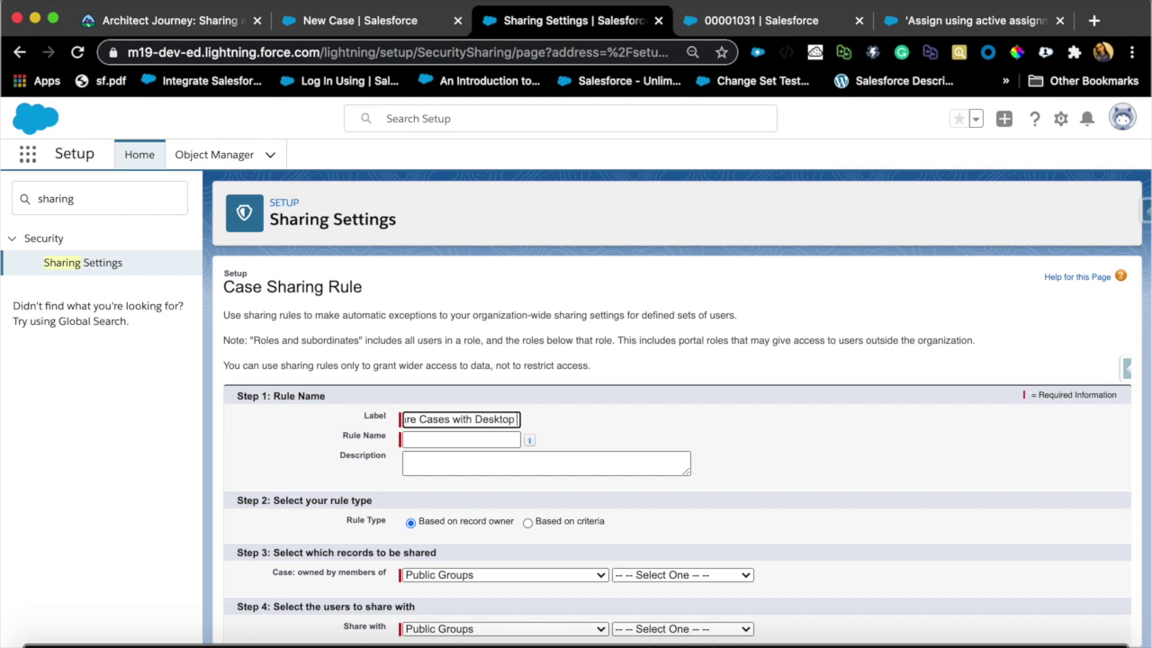
pyautogui.write('Group')
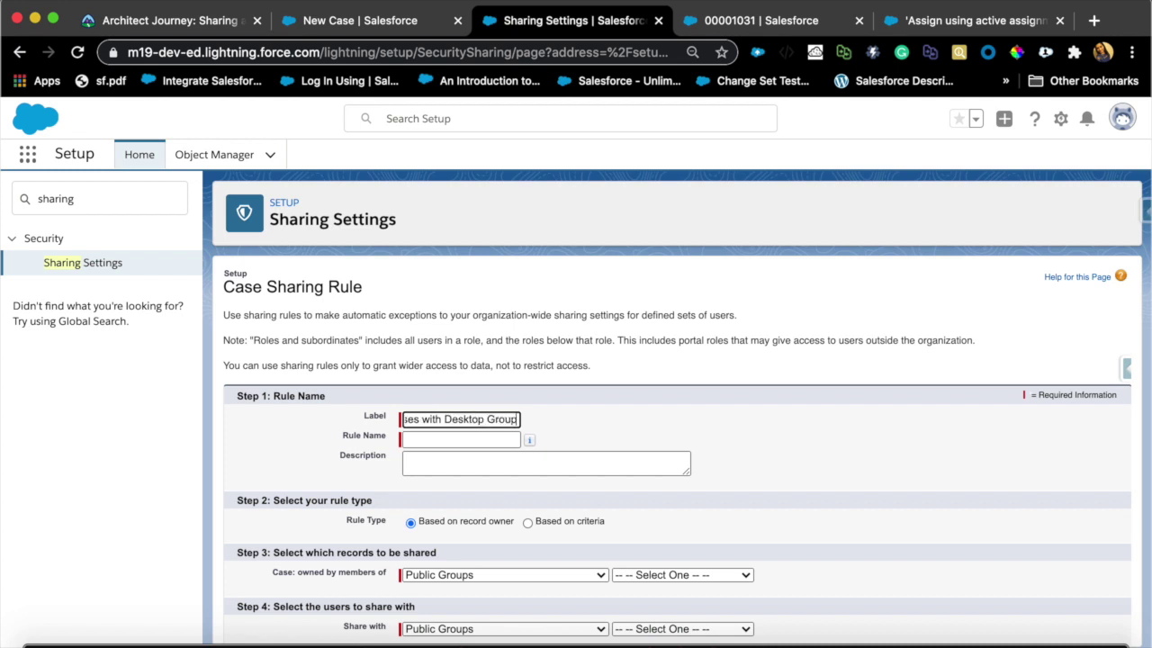
pyautogui.click(440, 438)
pyautogui.click(440, 463)
pyautogui.scroll(-2, 441, 463)
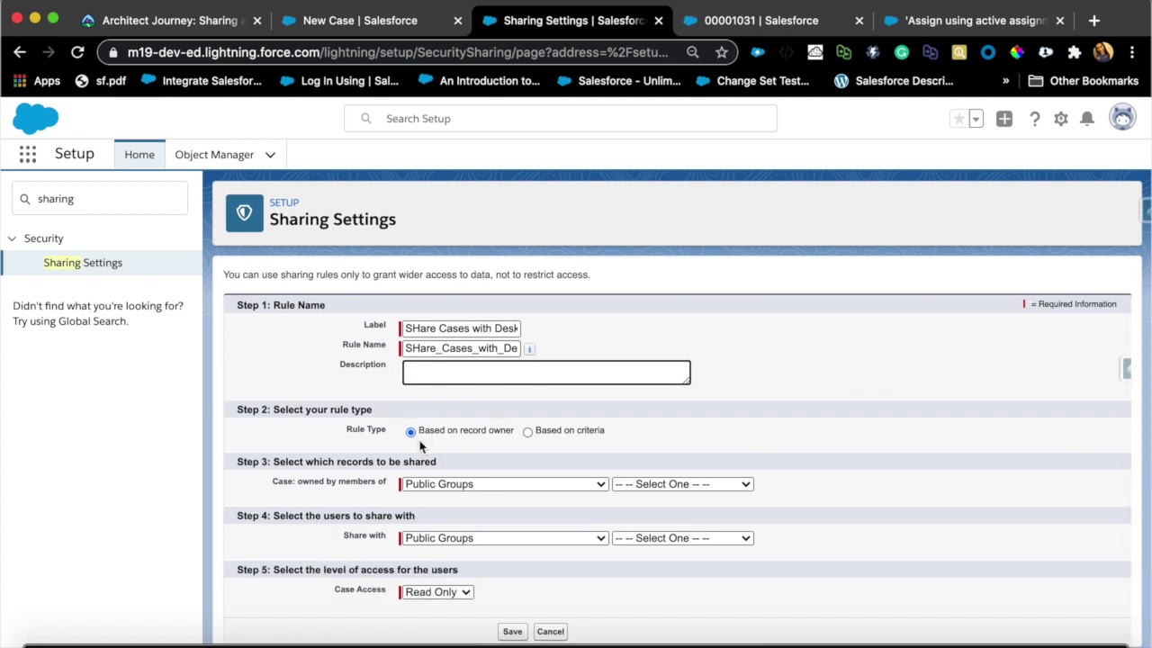
# - Base the sharing rule on criteria and set its condition to Type equals Hardware
pyautogui.click(528, 432)
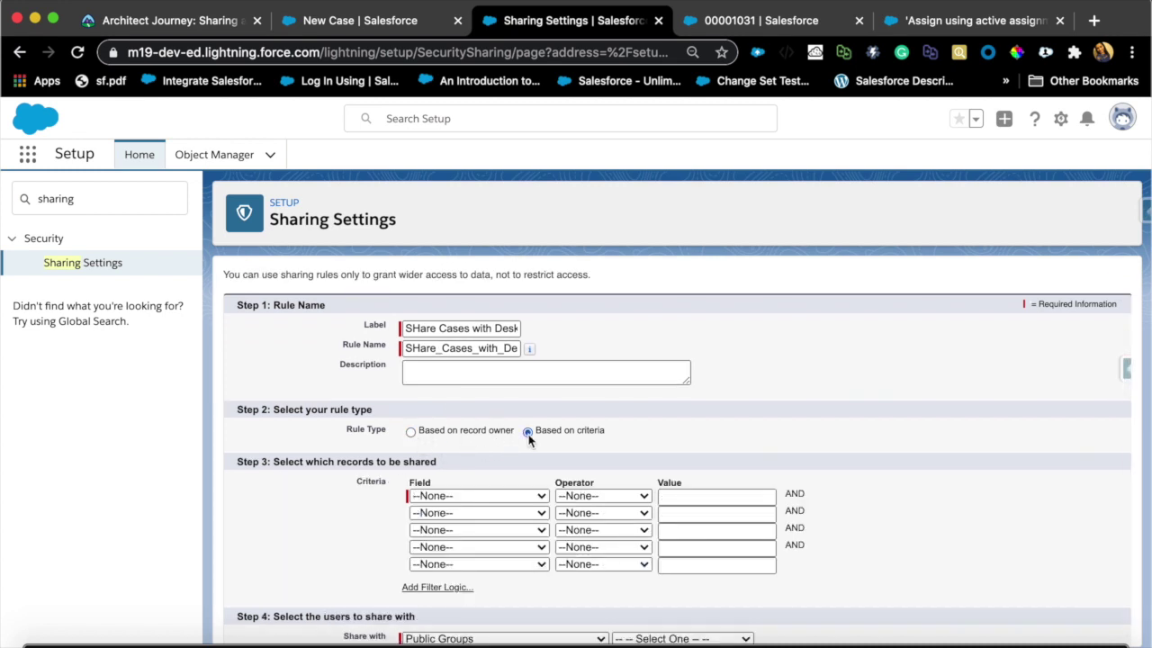
pyautogui.scroll(-2, 522, 495)
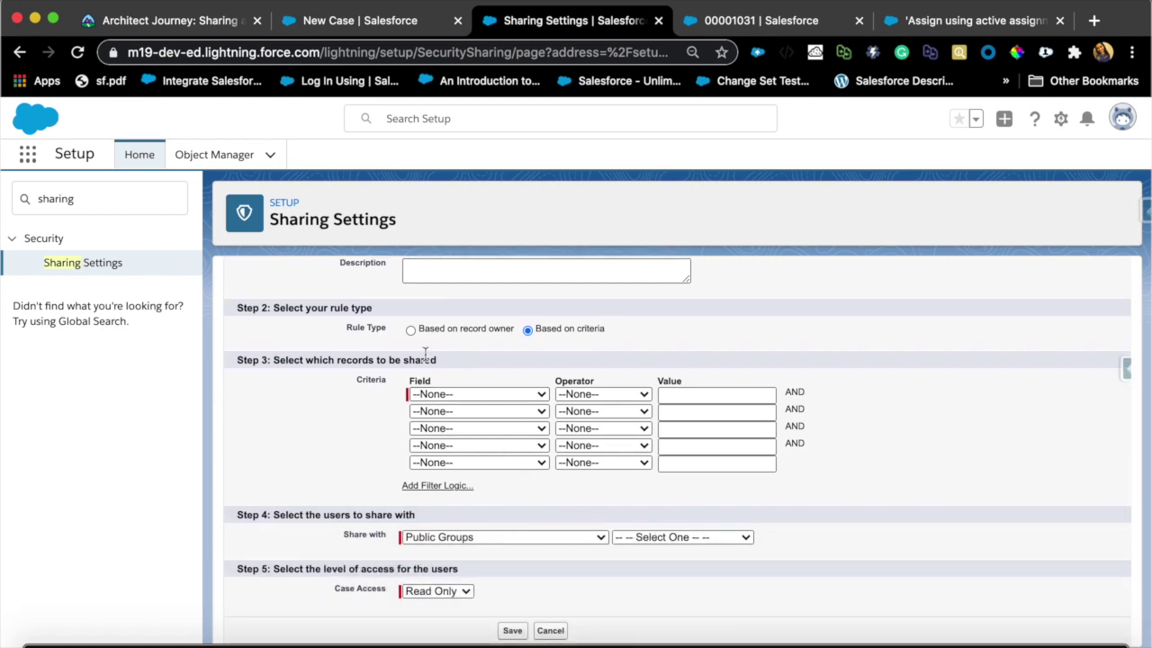
pyautogui.scroll(1, 424, 353)
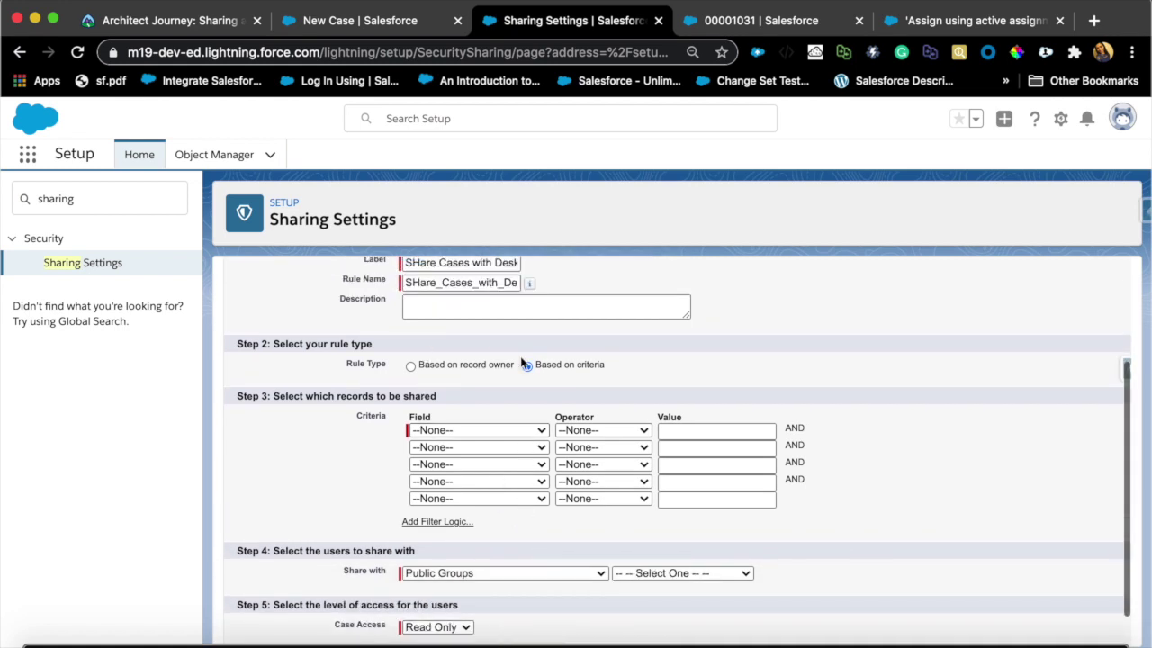
pyautogui.click(537, 434)
pyautogui.scroll(-5, 517, 574)
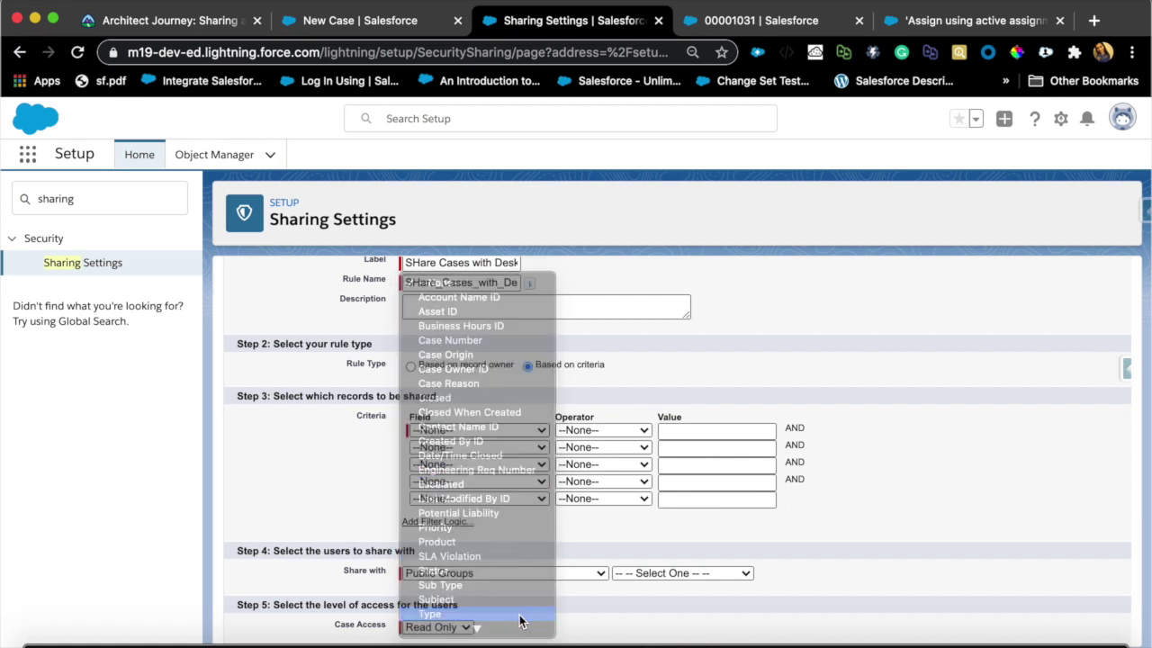
pyautogui.click(520, 615)
pyautogui.click(630, 431)
pyautogui.click(630, 444)
pyautogui.click(788, 431)
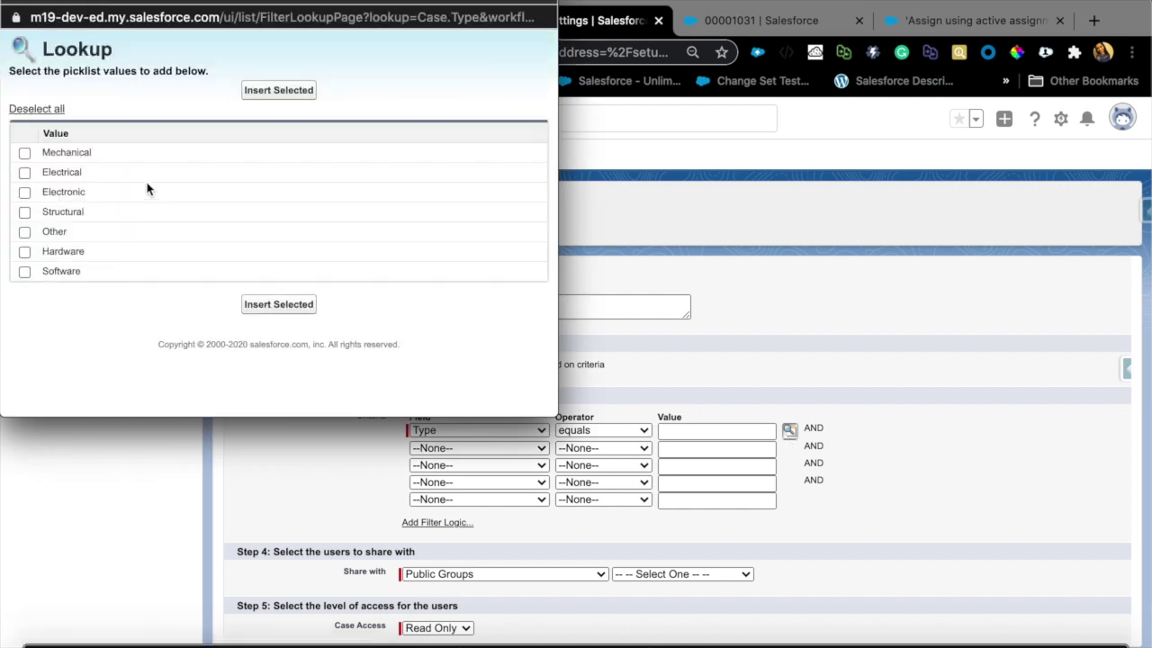
pyautogui.click(25, 252)
pyautogui.click(278, 90)
pyautogui.scroll(-1, 471, 369)
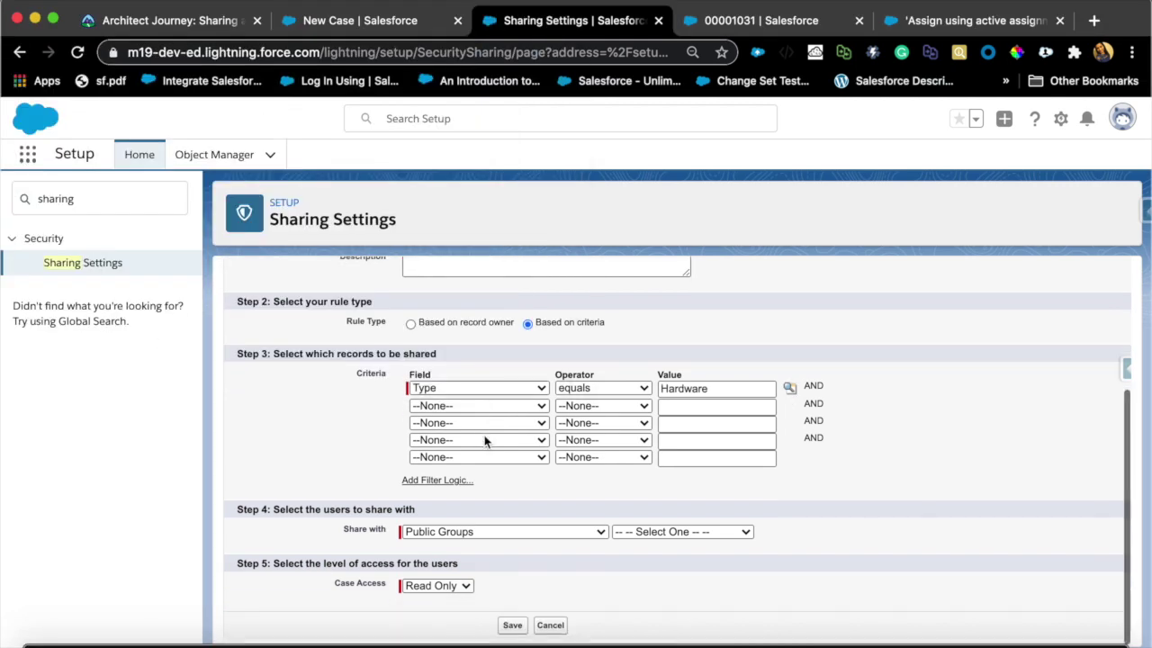
# - Share the matching cases with the Hardware public group and review the available group types
pyautogui.click(661, 534)
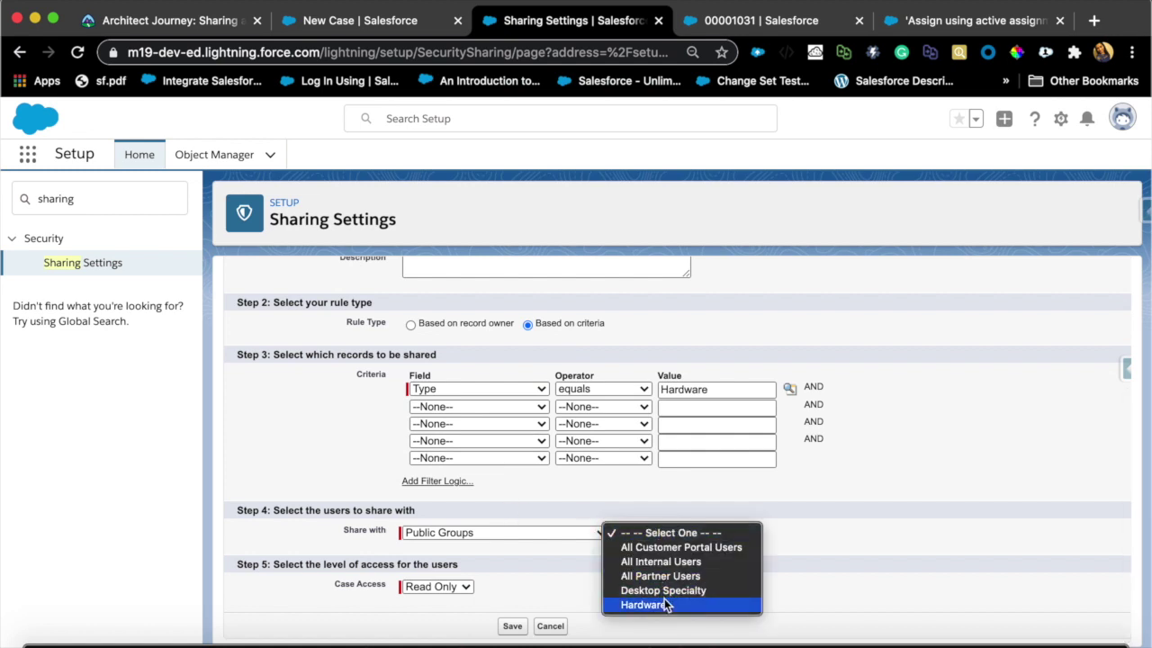
pyautogui.click(665, 604)
pyautogui.click(642, 533)
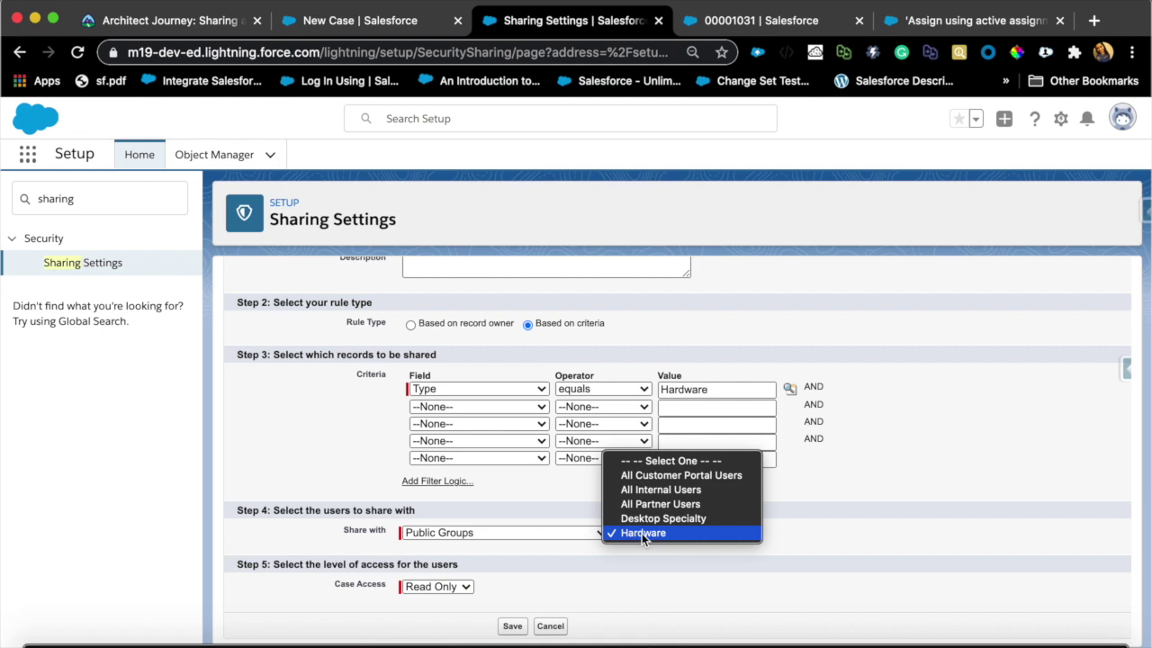
pyautogui.click(681, 571)
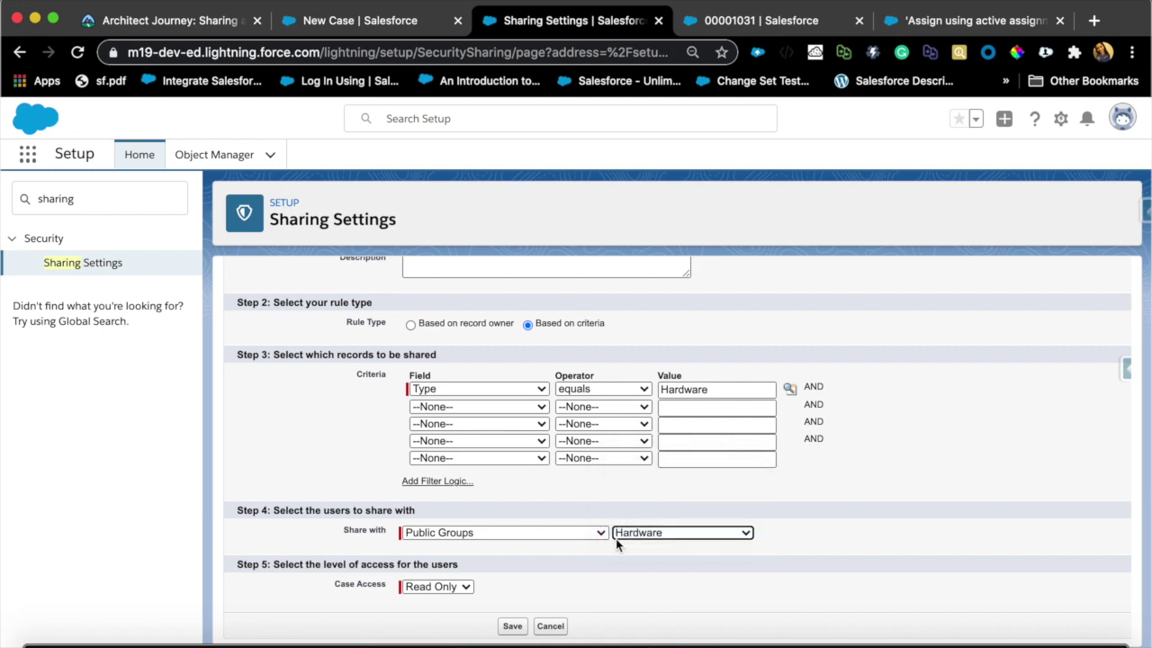
pyautogui.click(603, 535)
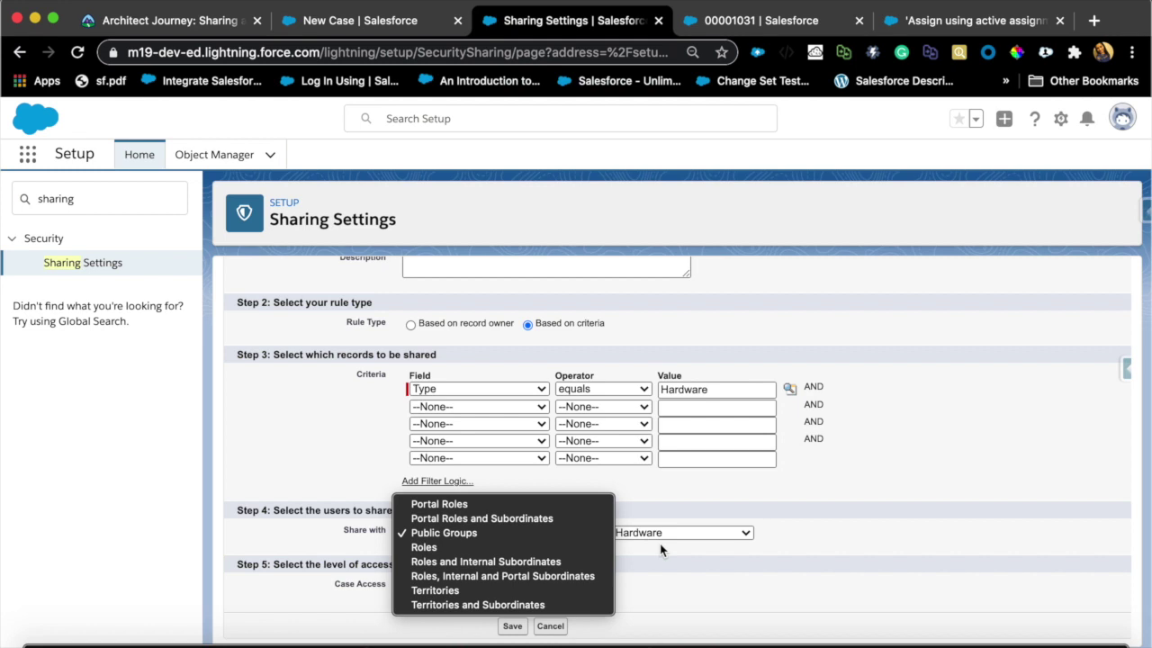
pyautogui.click(589, 539)
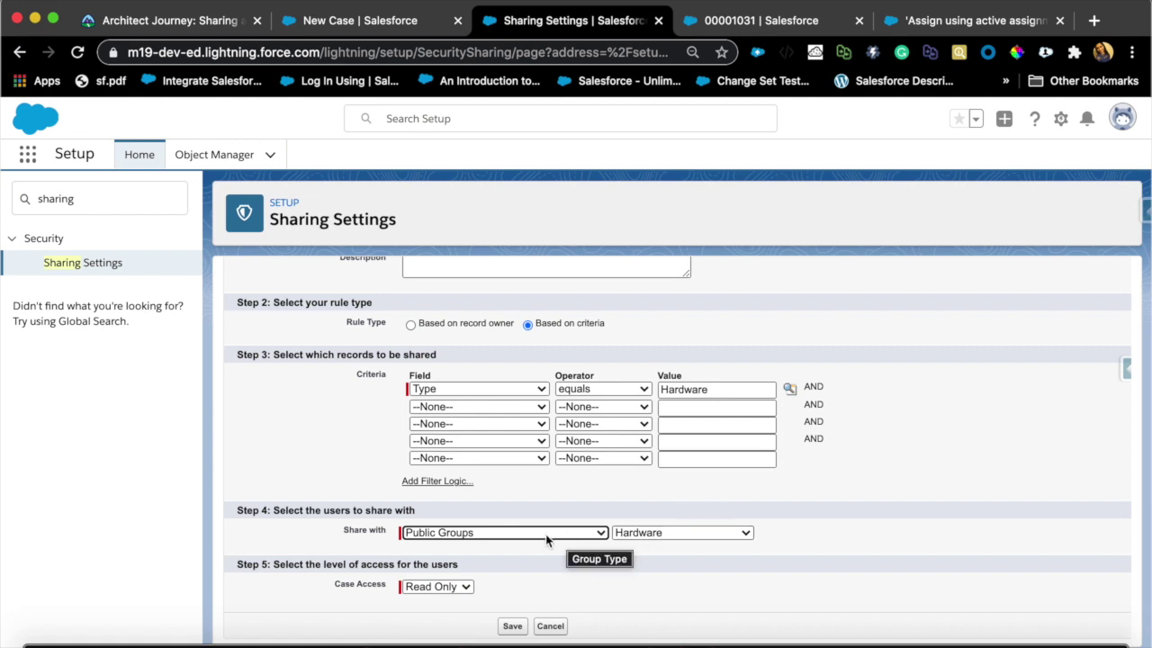
# - Set the case access to Read Only, then save and confirm the sharing rule
pyautogui.click(441, 587)
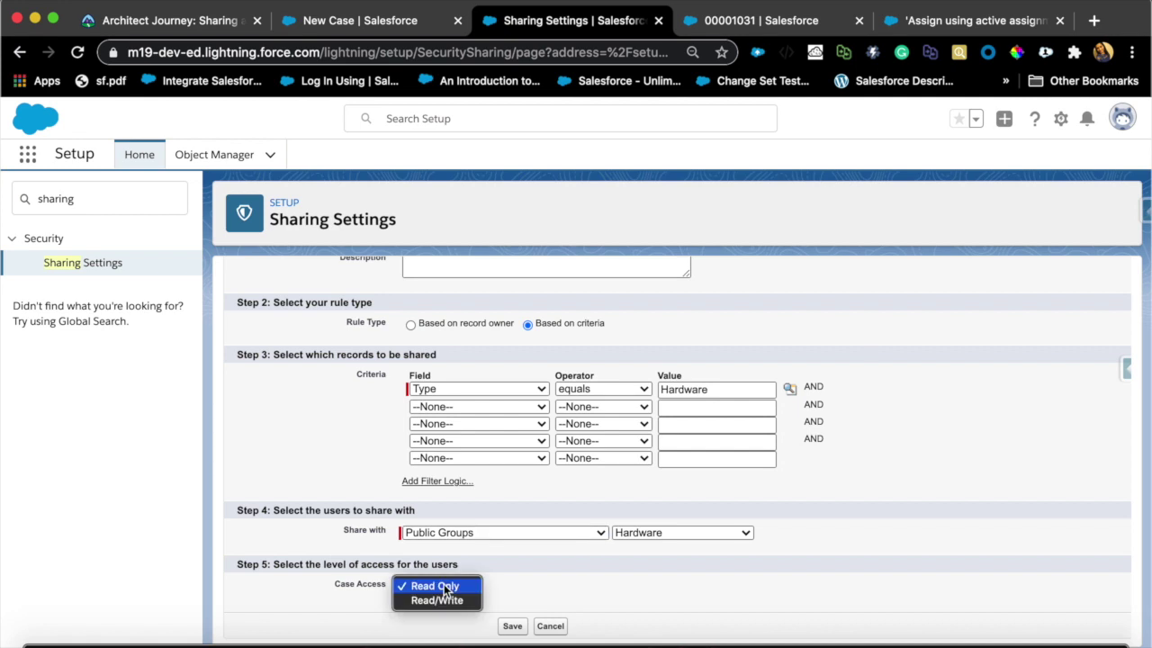
pyautogui.click(436, 586)
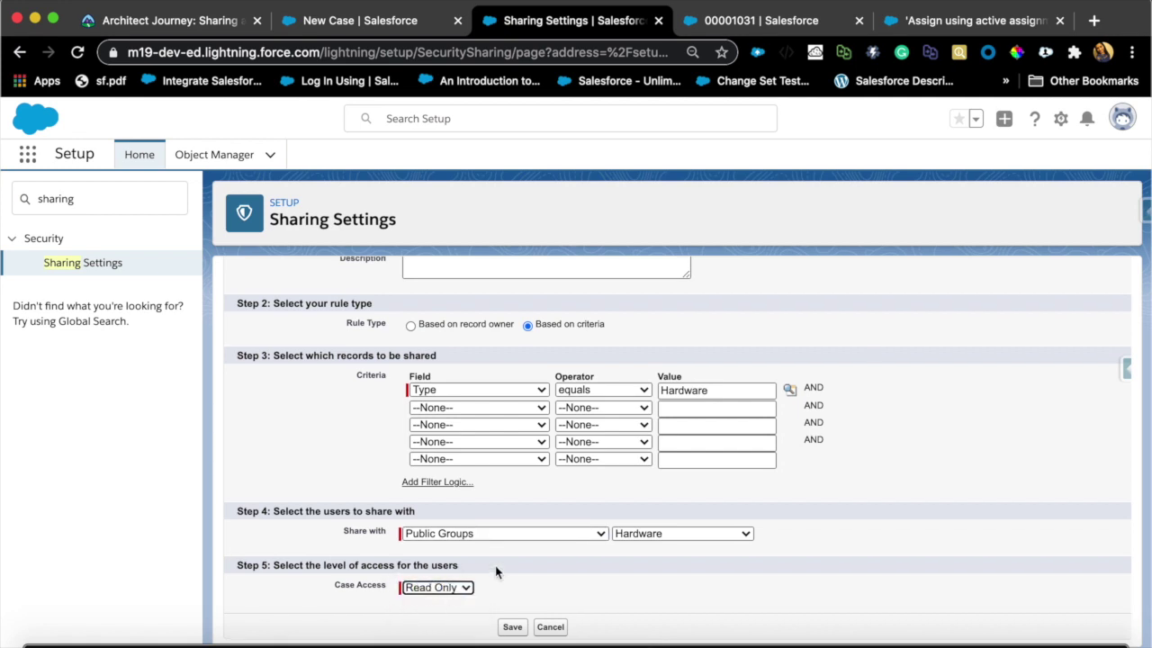
pyautogui.scroll(3, 494, 566)
pyautogui.scroll(2, 495, 571)
pyautogui.scroll(-5, 495, 572)
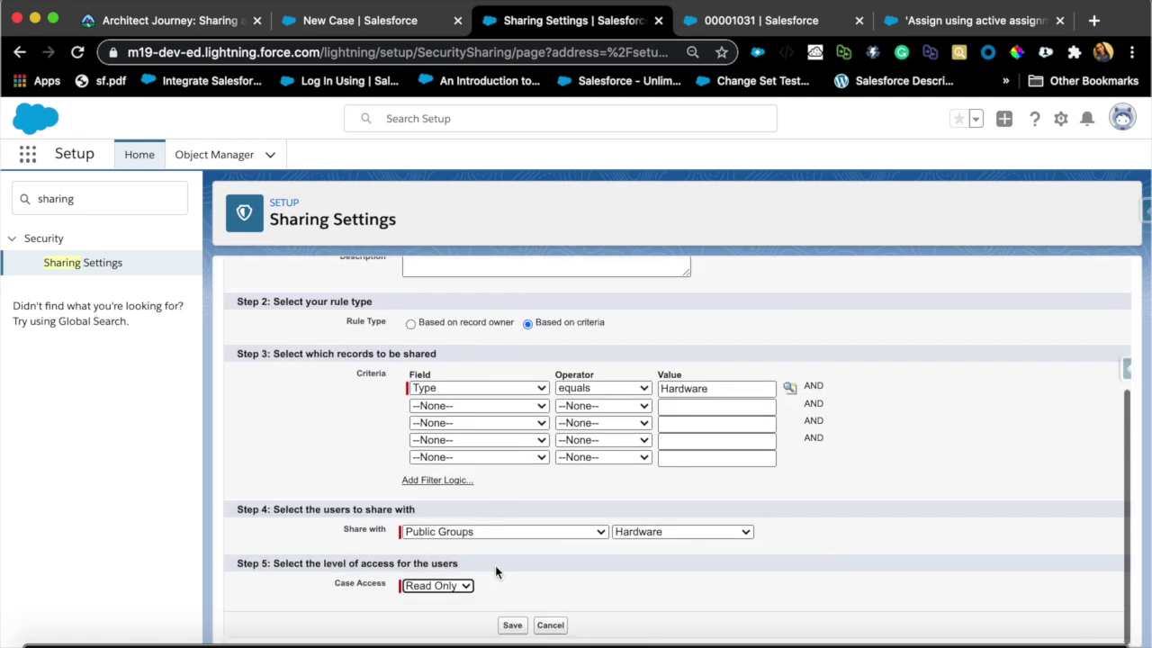
pyautogui.click(512, 624)
pyautogui.click(731, 187)
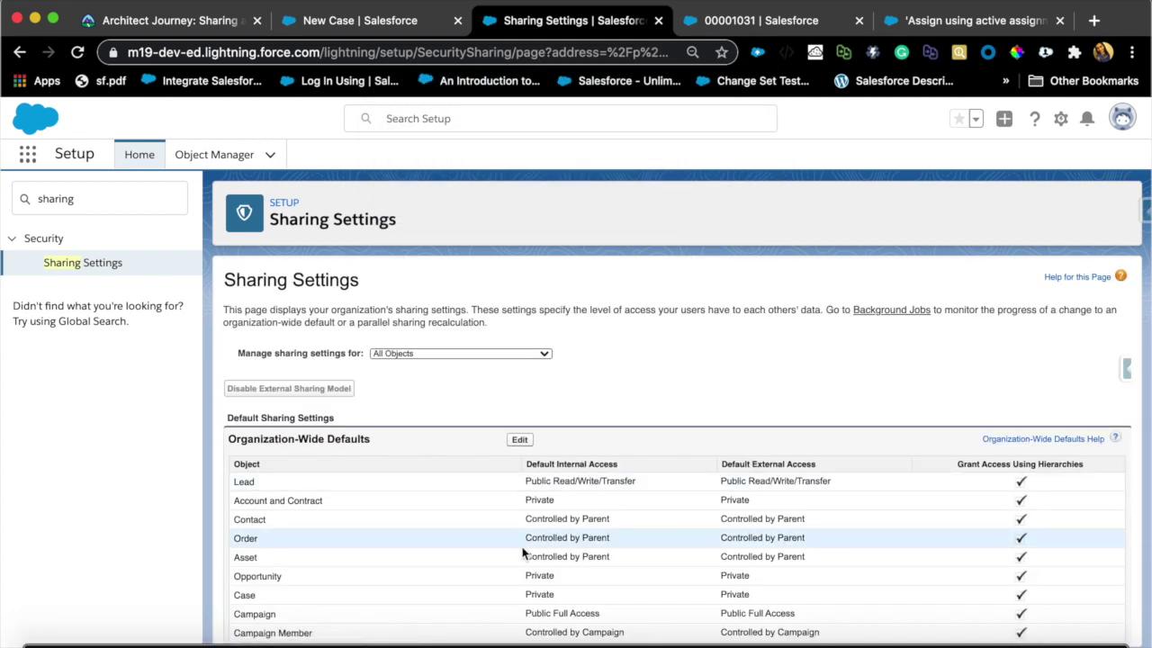
# - Search Setup for "group", go to Public Groups and open the Hardware group for editing
pyautogui.scroll(-4, 522, 553)
pyautogui.scroll(4, 522, 553)
pyautogui.scroll(-10, 522, 553)
pyautogui.scroll(8, 522, 552)
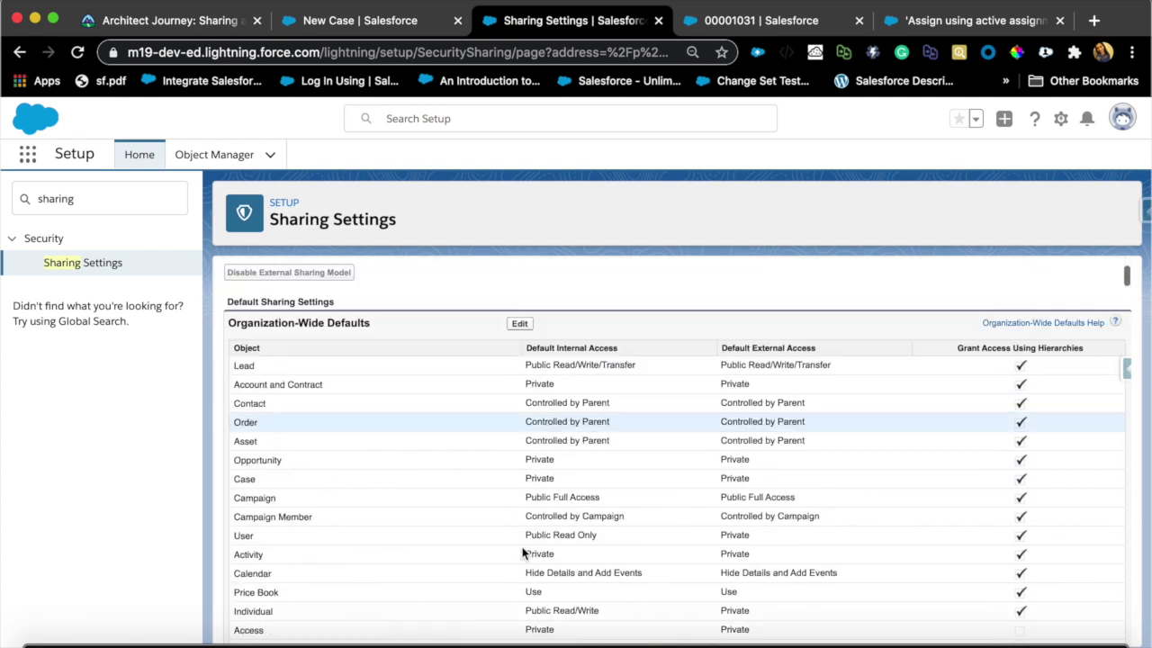
pyautogui.scroll(2, 522, 553)
pyautogui.doubleClick(105, 193)
pyautogui.write('s')
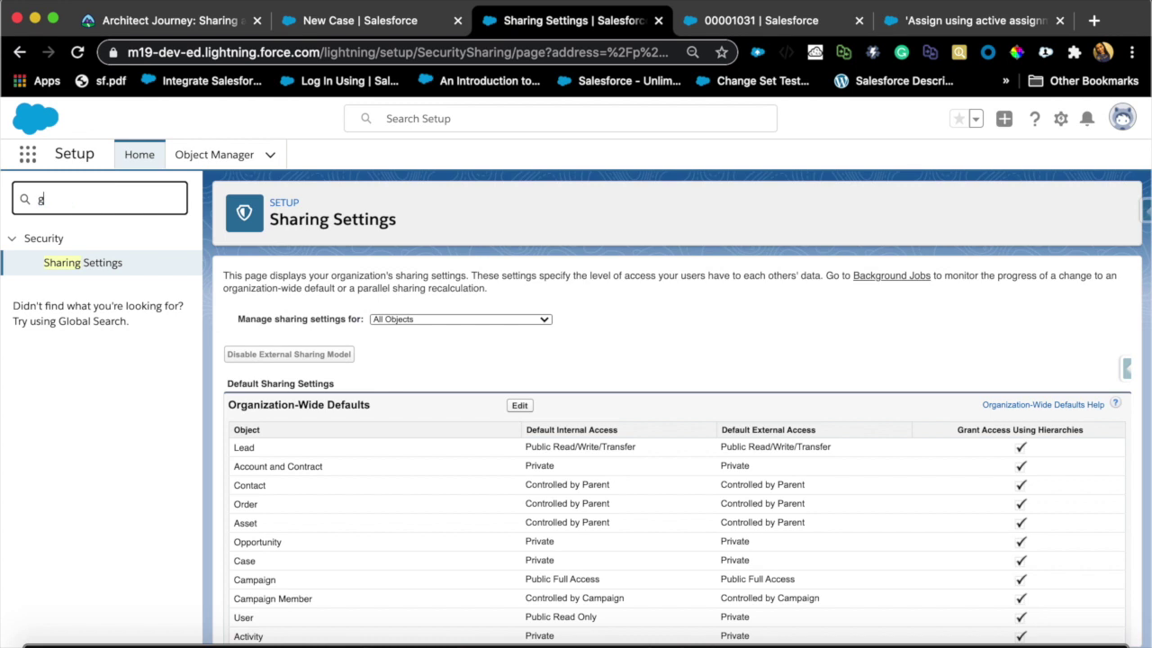
pyautogui.write('roup')
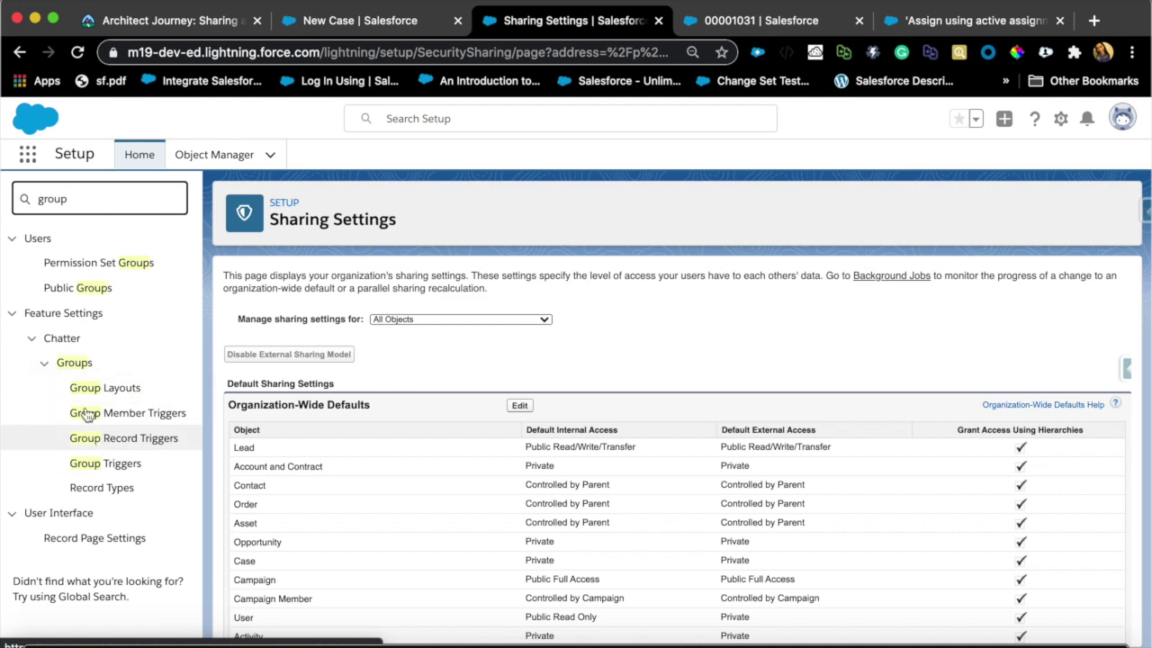
pyautogui.click(68, 288)
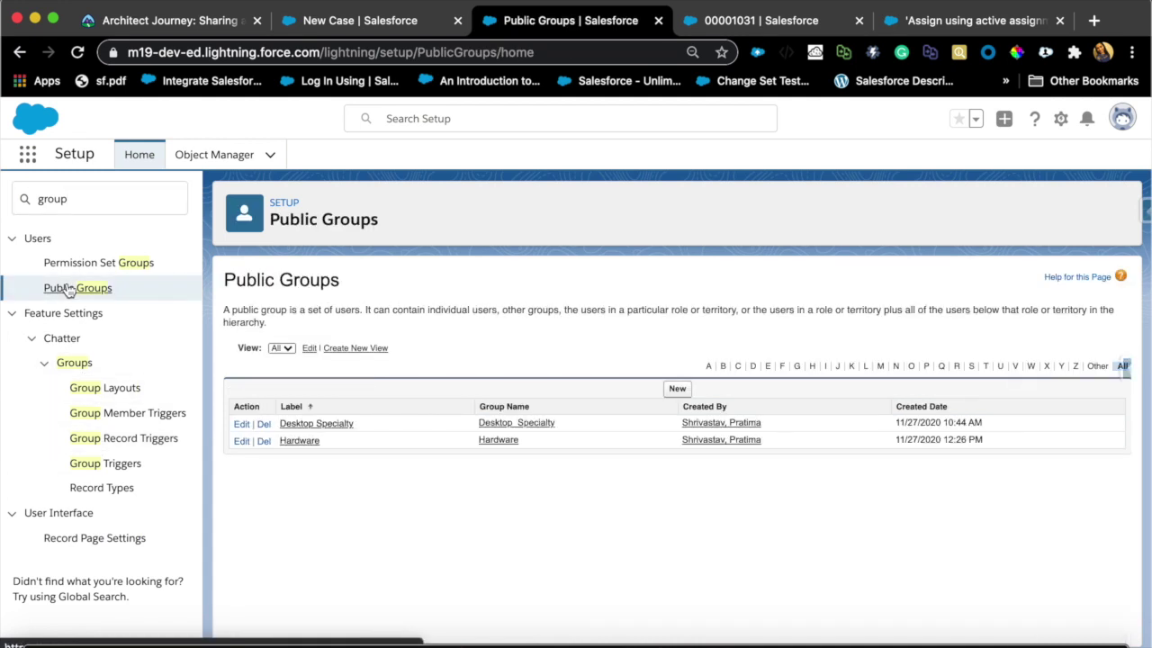
pyautogui.click(241, 442)
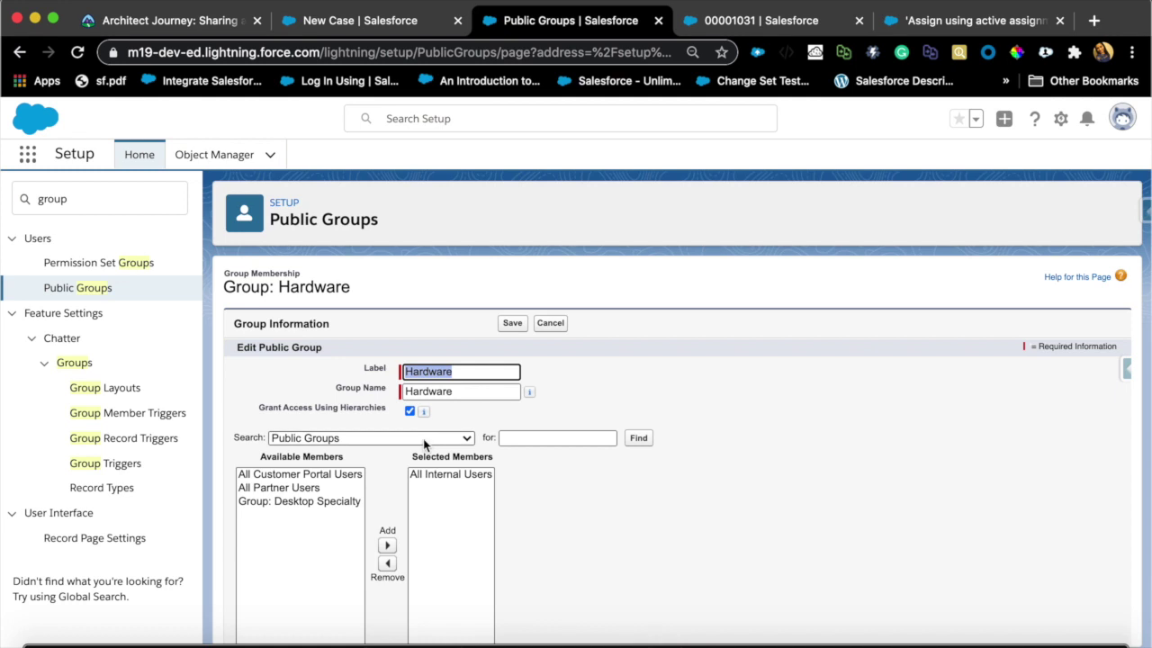
# - Add the Desktop Specialty public group to the Hardware group's selected members
pyautogui.click(423, 438)
pyautogui.click(423, 438)
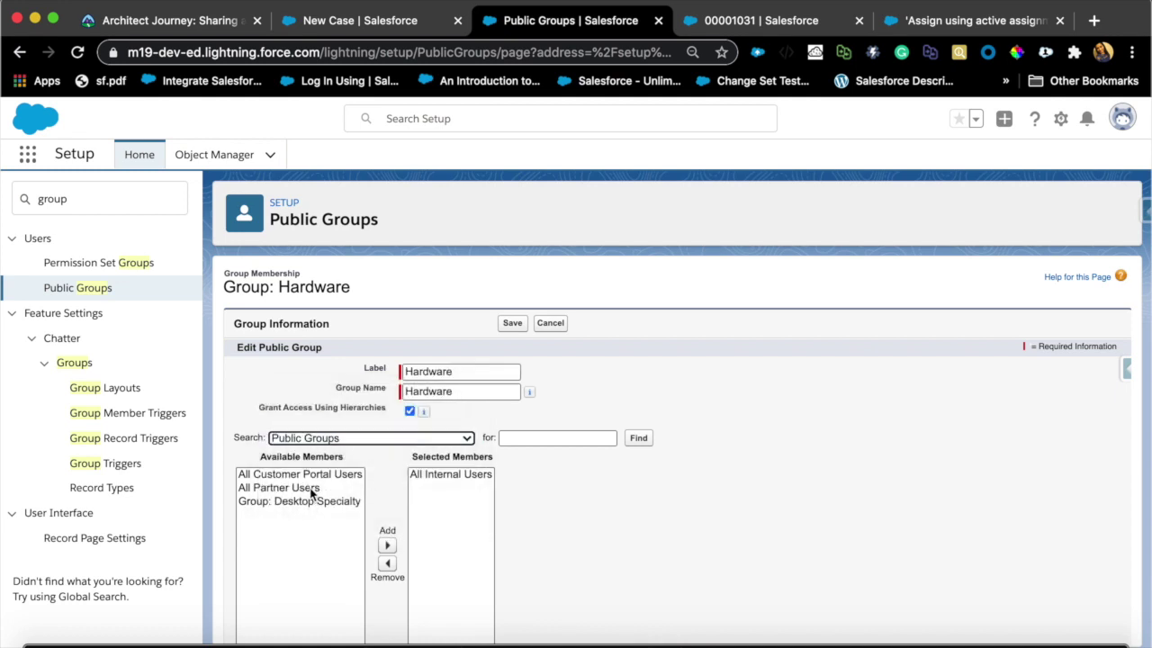
pyautogui.click(310, 500)
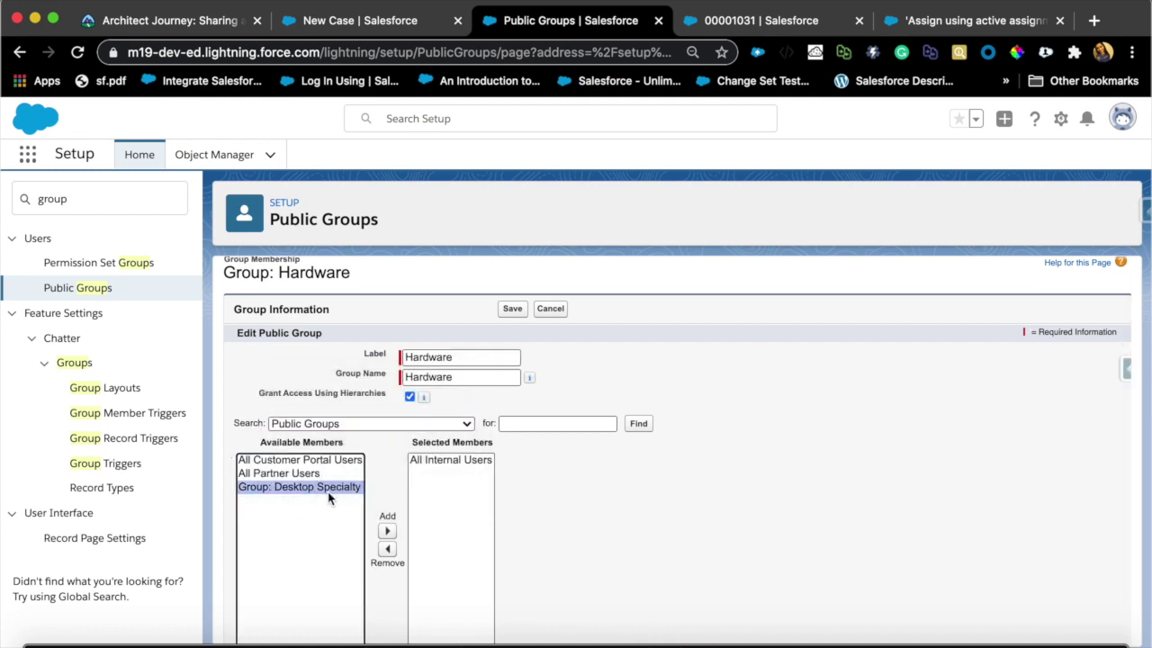
pyautogui.click(387, 531)
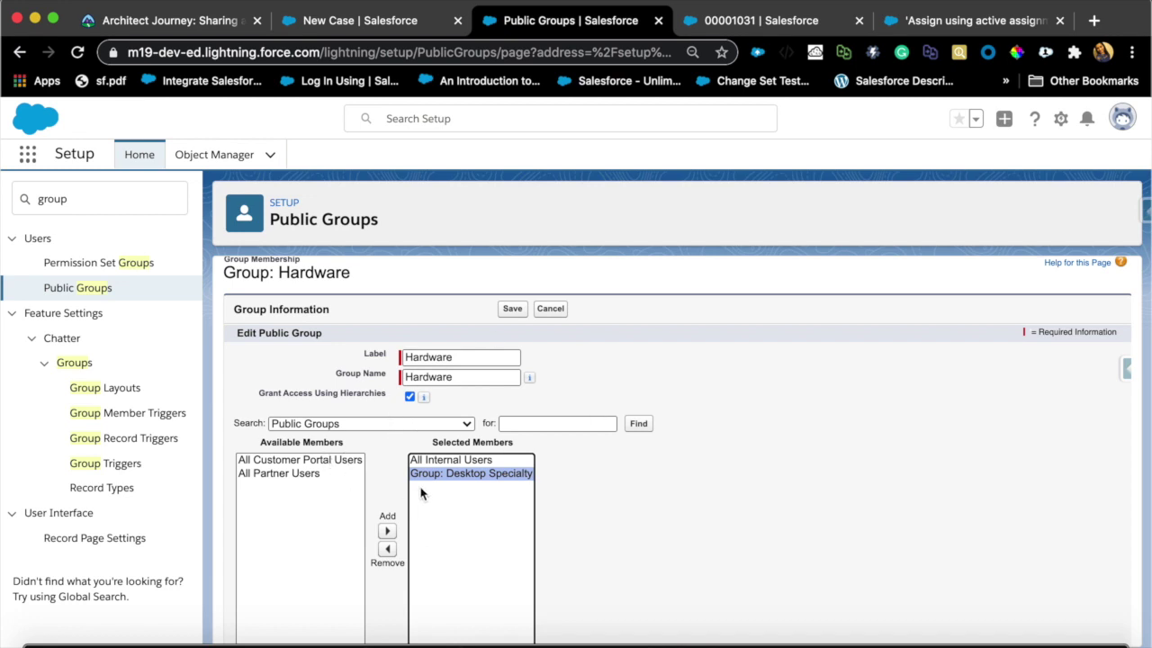
pyautogui.scroll(1, 591, 475)
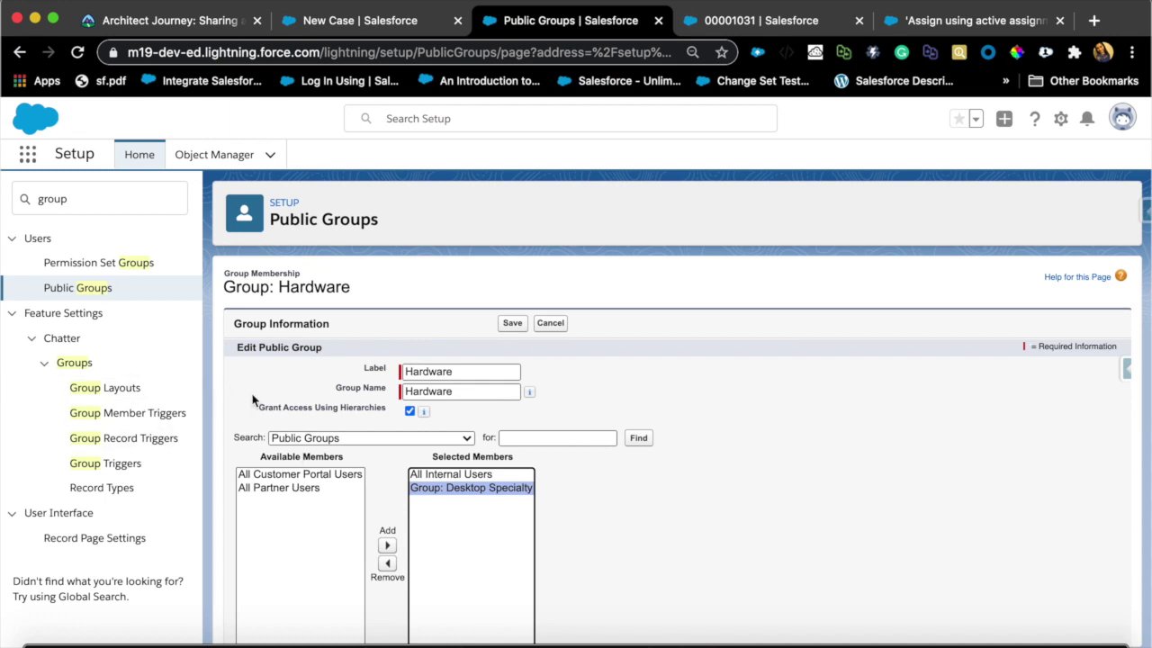
pyautogui.click(92, 295)
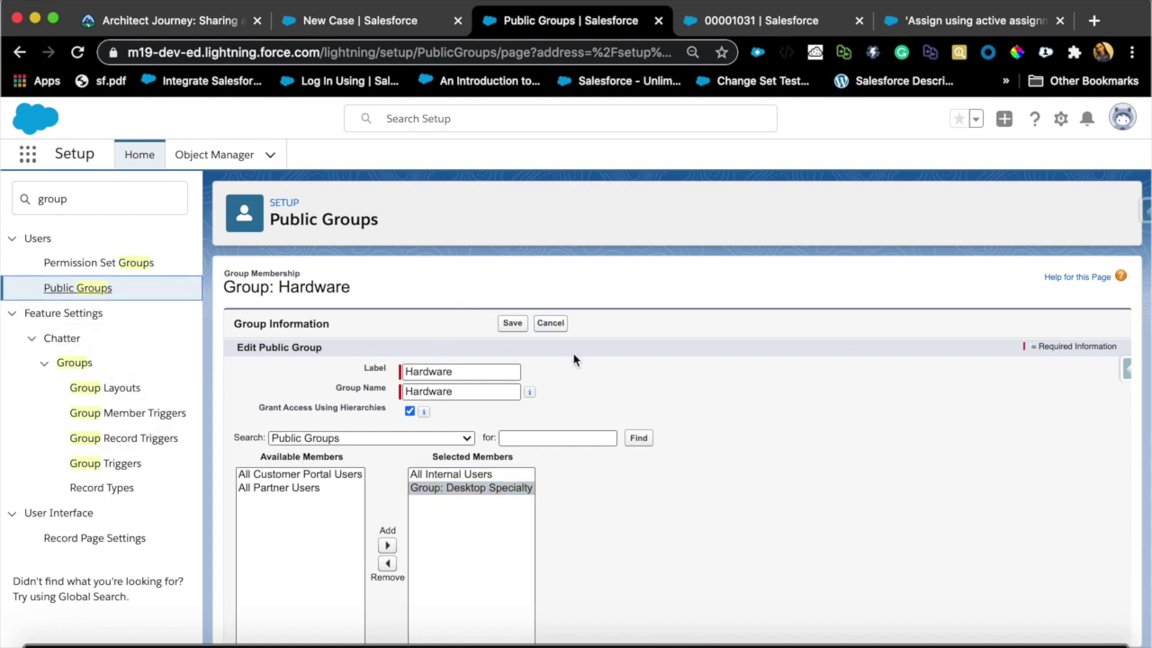
# - Search Setup for "case" and open the Case Assignment Rules page
pyautogui.click(118, 196)
pyautogui.doubleClick(118, 196)
pyautogui.write('ca')
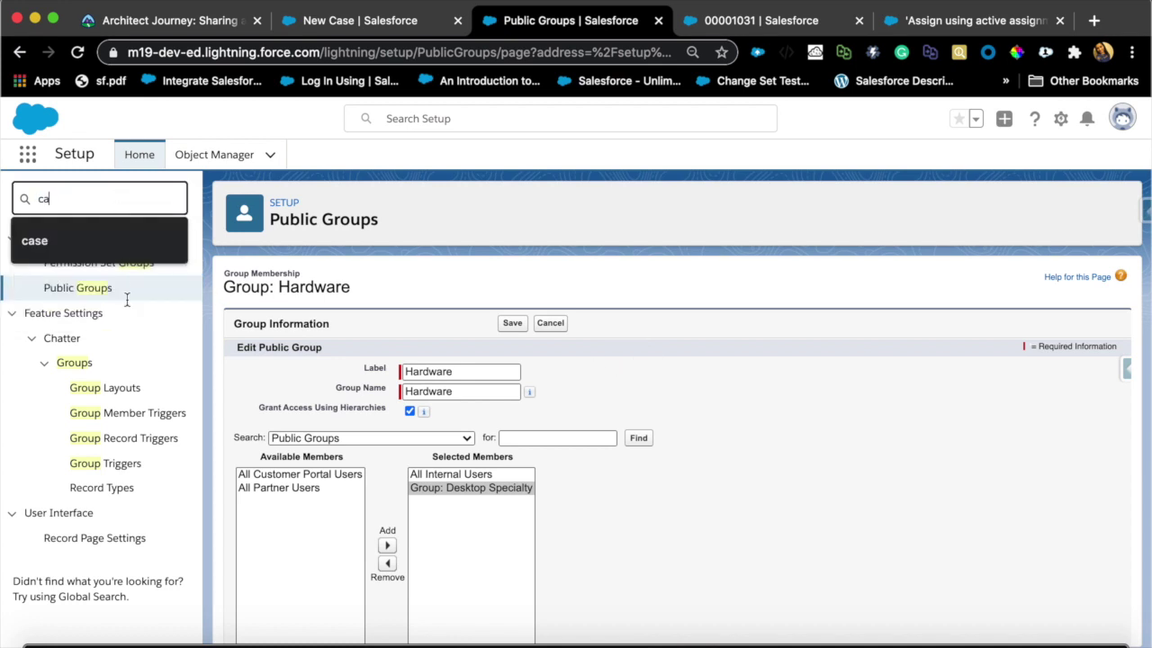
pyautogui.write('se')
pyautogui.click(88, 210)
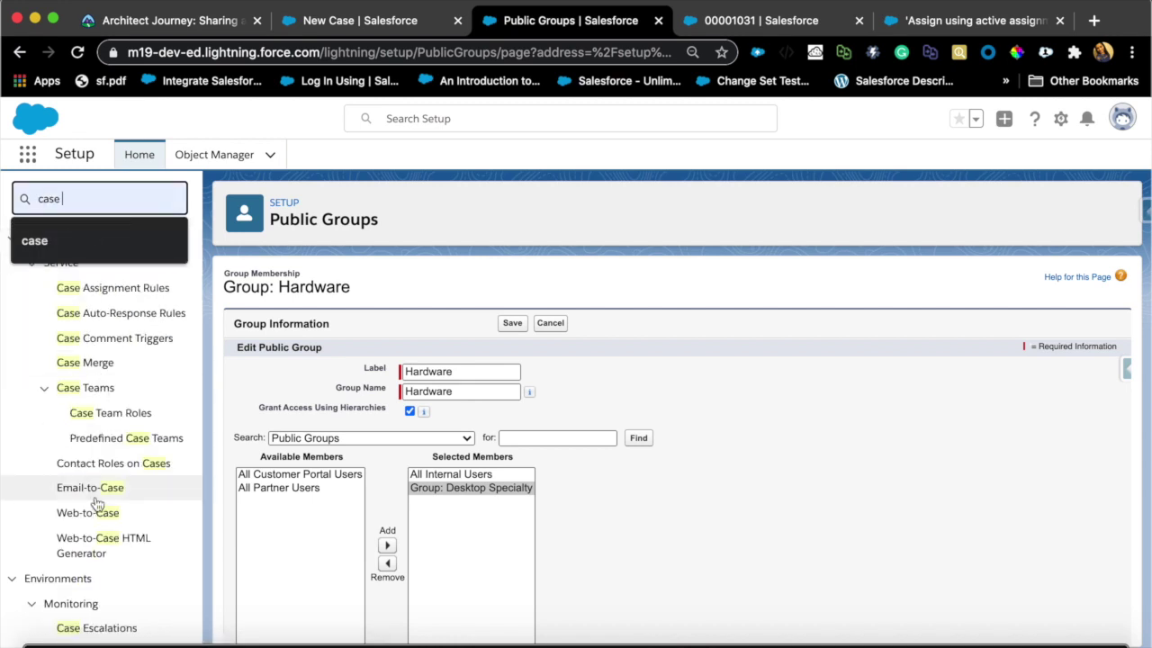
pyautogui.click(107, 290)
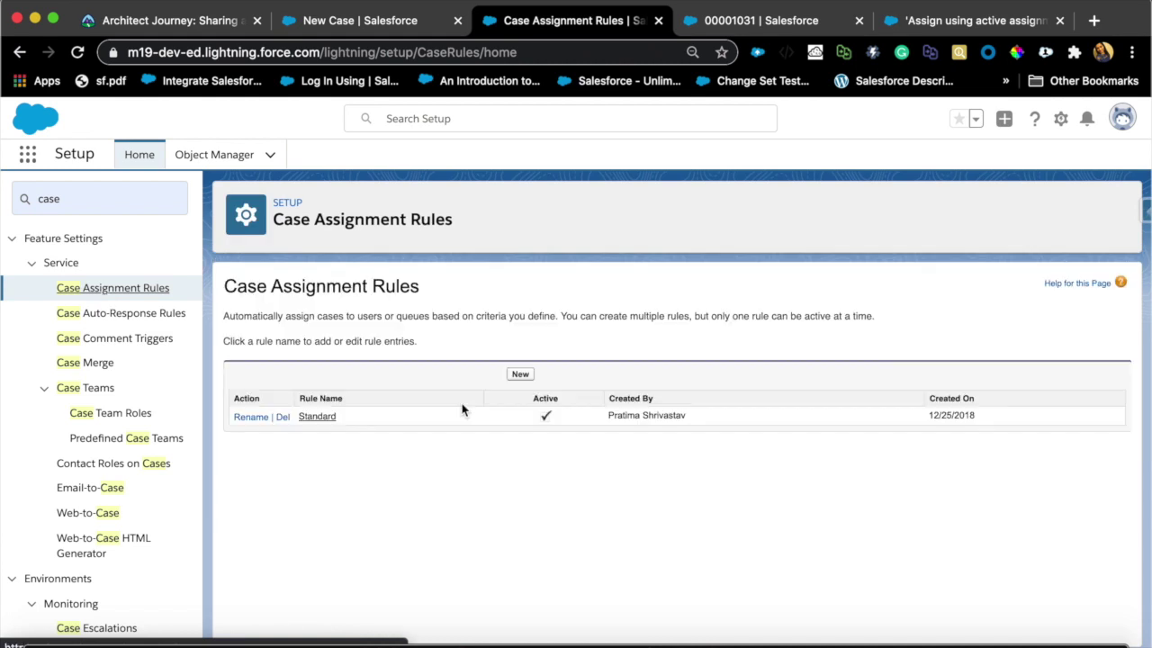
# - Open the Standard case assignment rule's entry for editing and review its criteria and the queue it assigns to
pyautogui.click(317, 417)
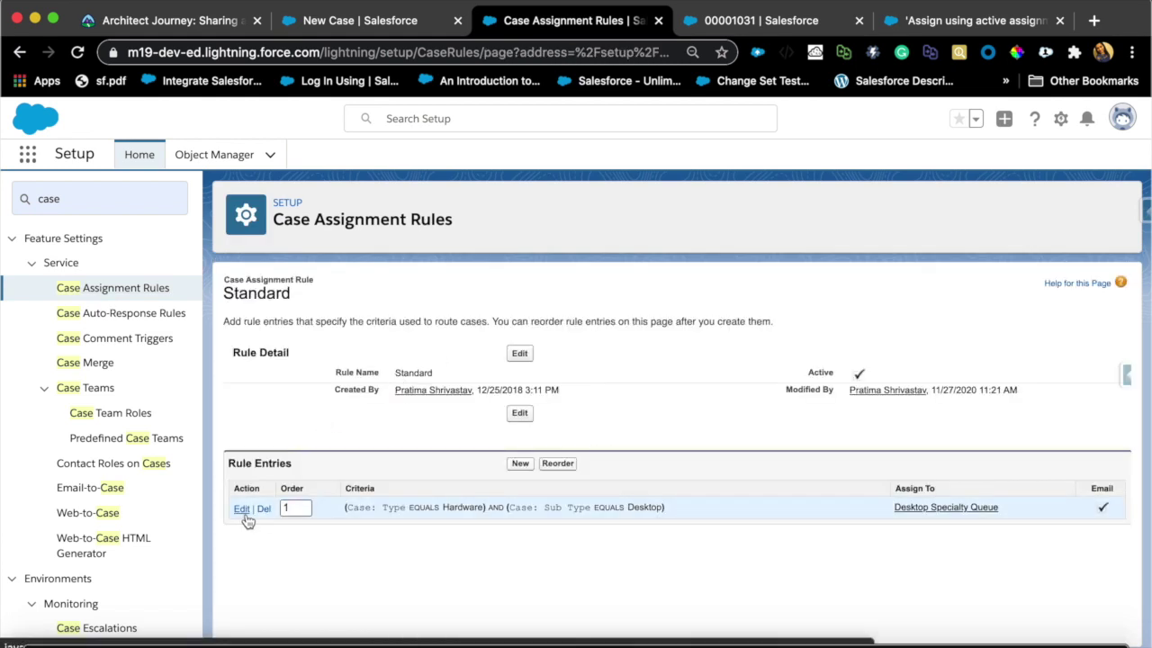
pyautogui.click(242, 509)
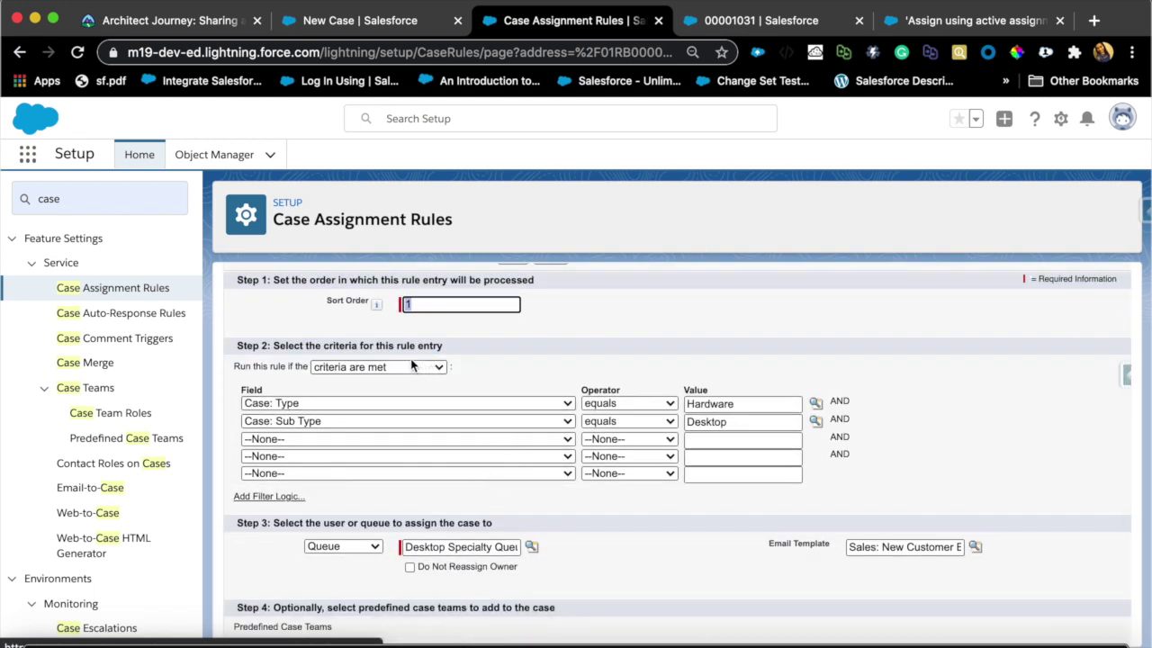
pyautogui.scroll(-1, 537, 494)
pyautogui.scroll(-1, 536, 491)
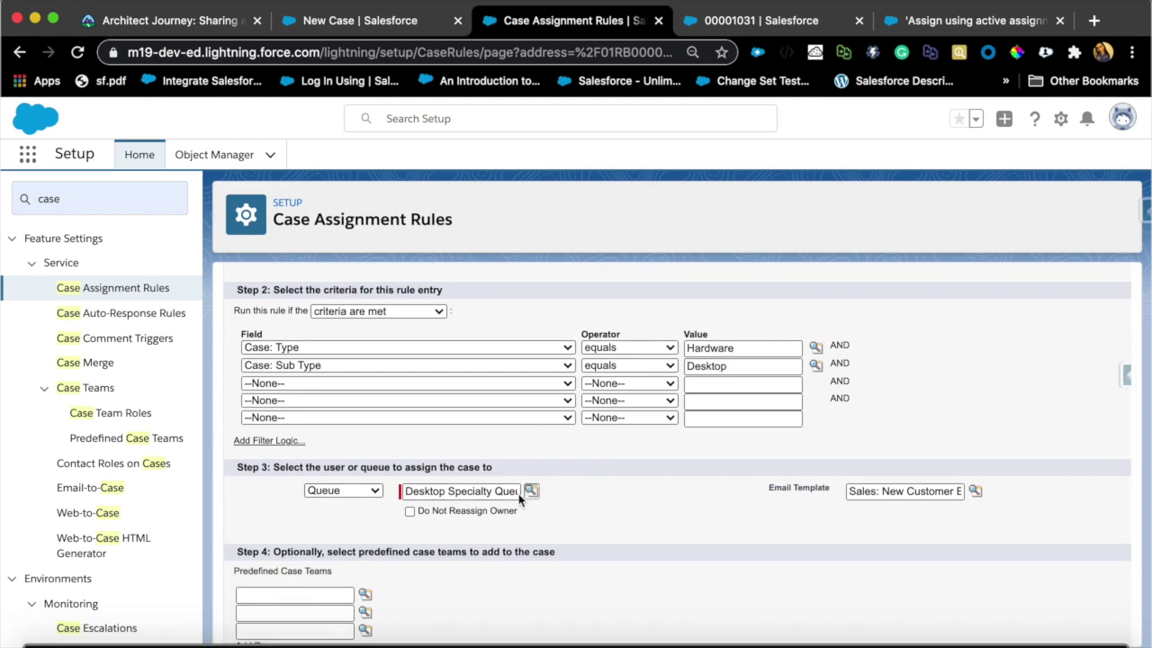
pyautogui.doubleClick(472, 494)
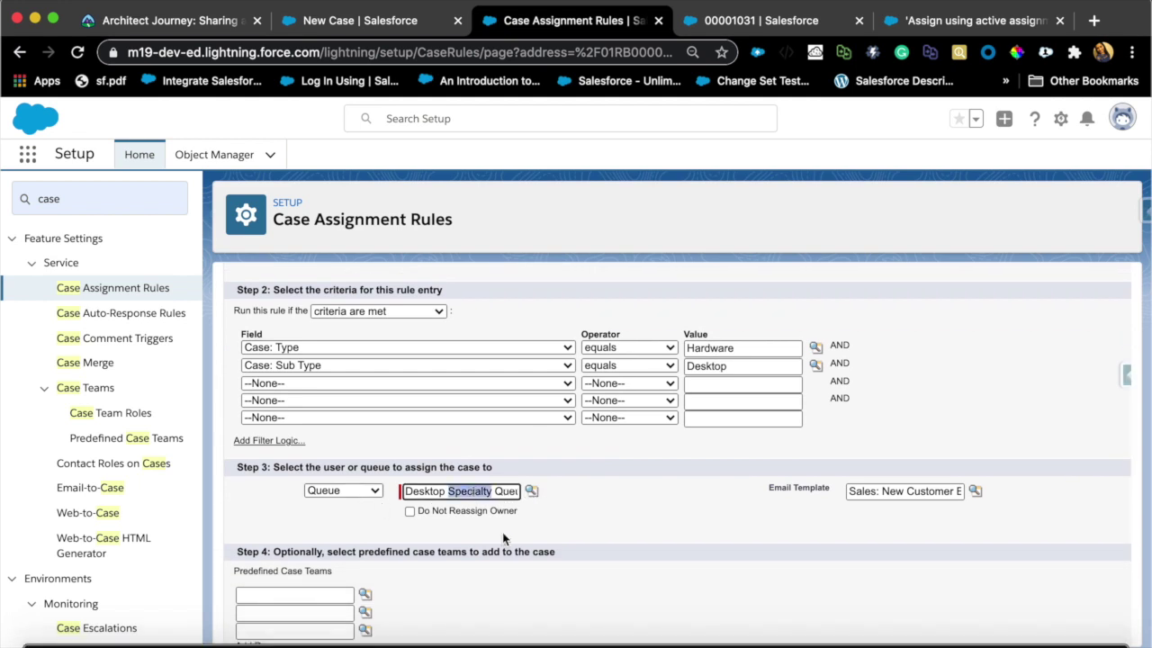
pyautogui.scroll(-2, 661, 532)
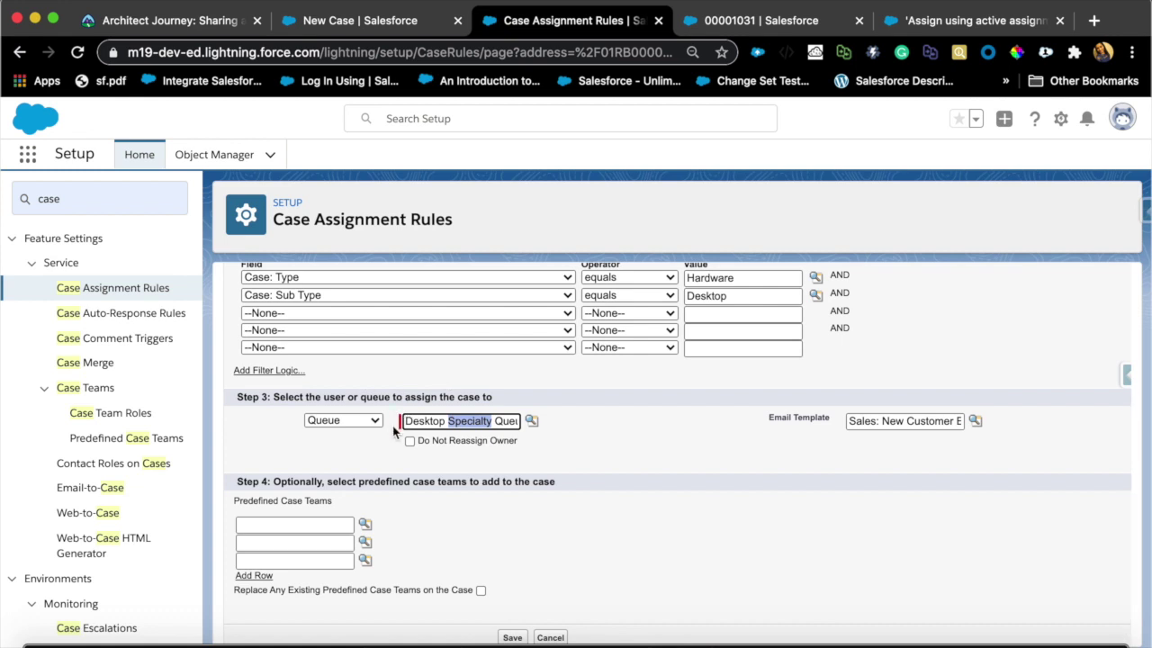
# - Check the assignee type choices of the rule entry, leaving Queue selected
pyautogui.scroll(3, 455, 419)
pyautogui.scroll(1, 454, 421)
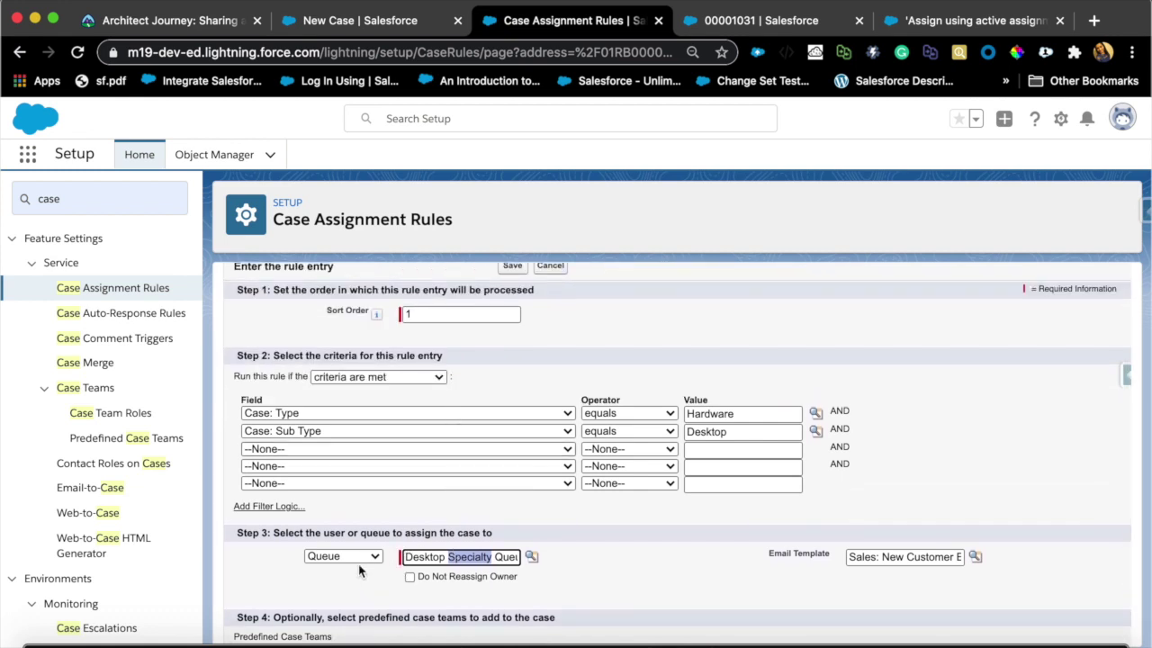
pyautogui.click(358, 555)
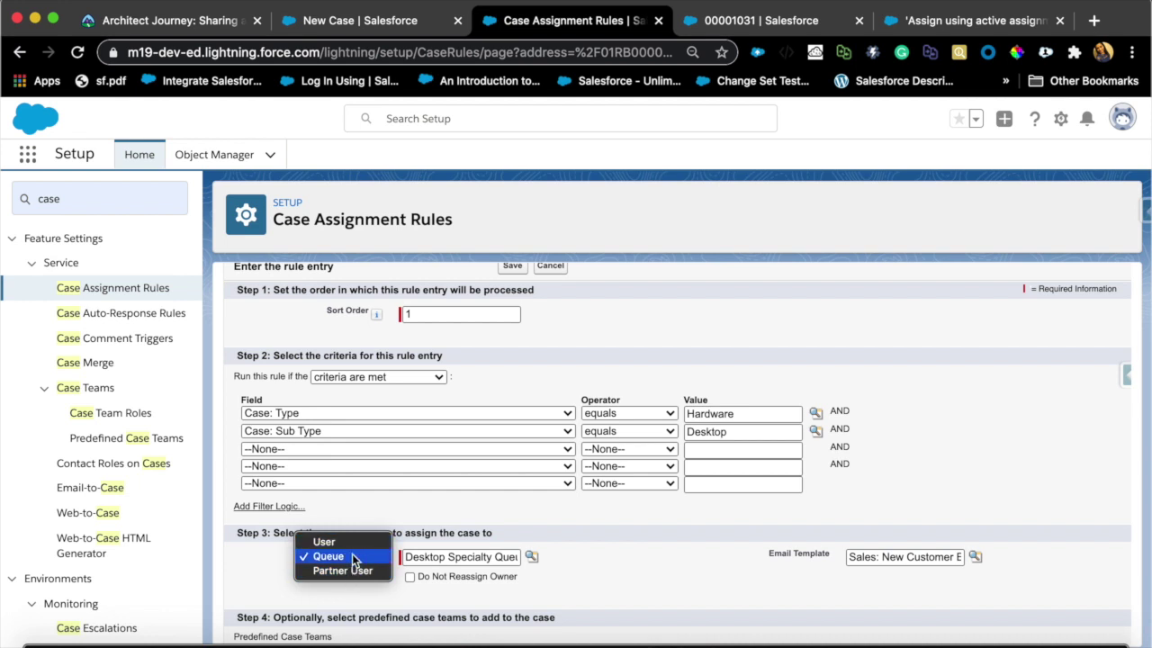
pyautogui.click(238, 583)
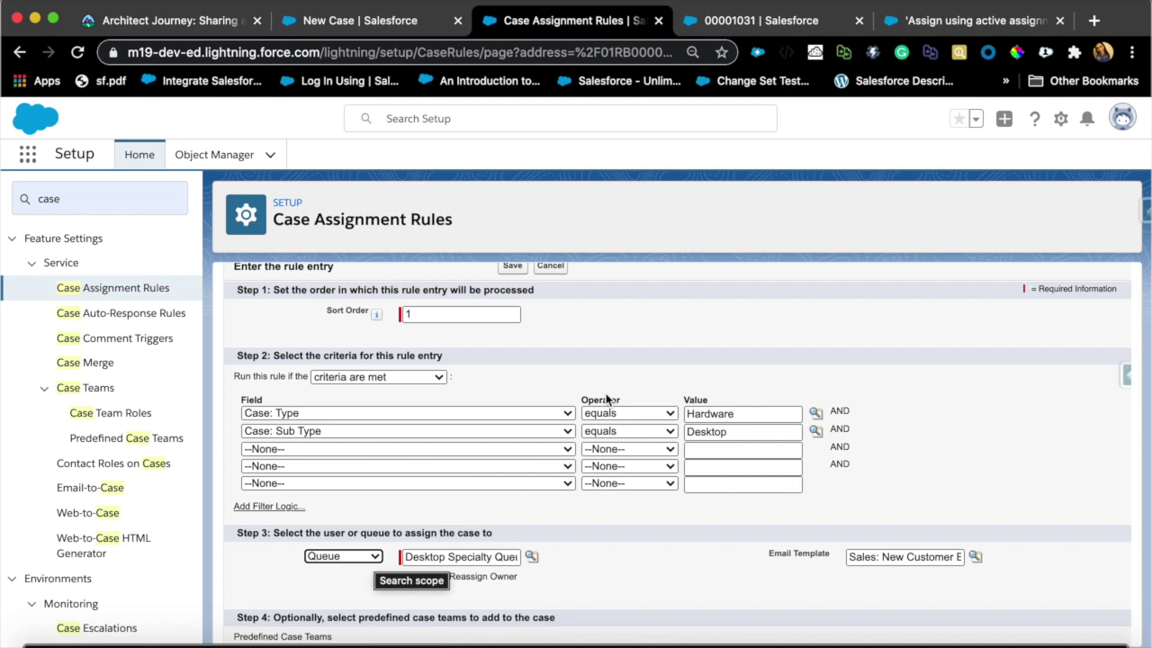
pyautogui.scroll(2, 377, 559)
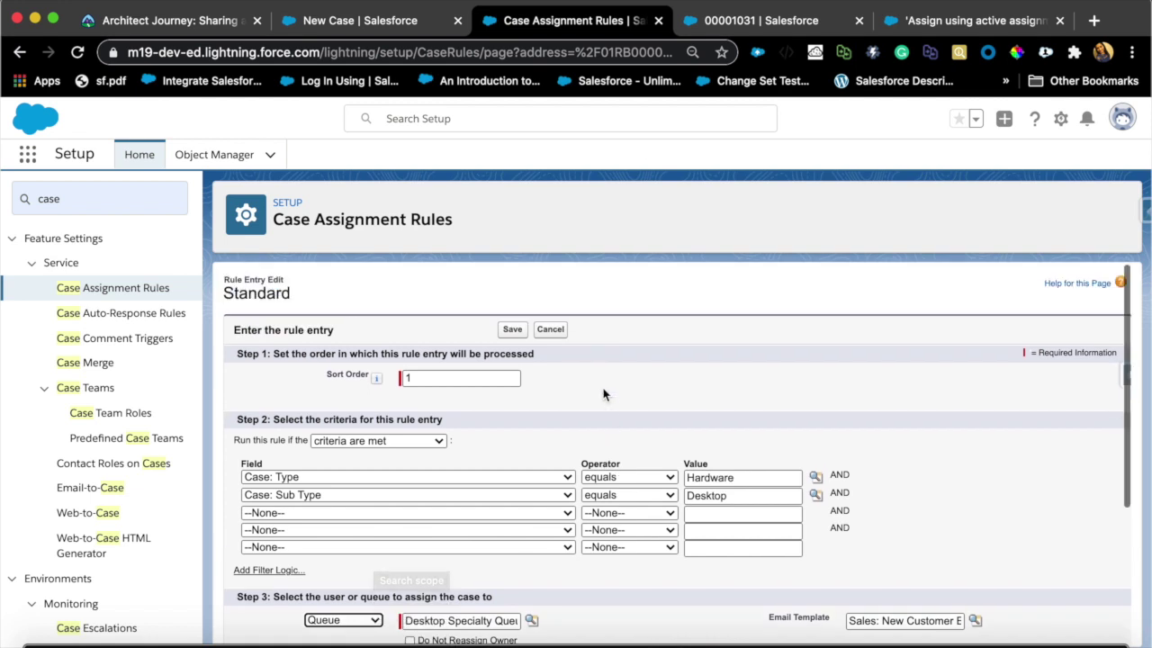
# - Switch to the existing case record assigned to the Desktop Specialty Queue, check its available actions and start a new case
pyautogui.click(390, 24)
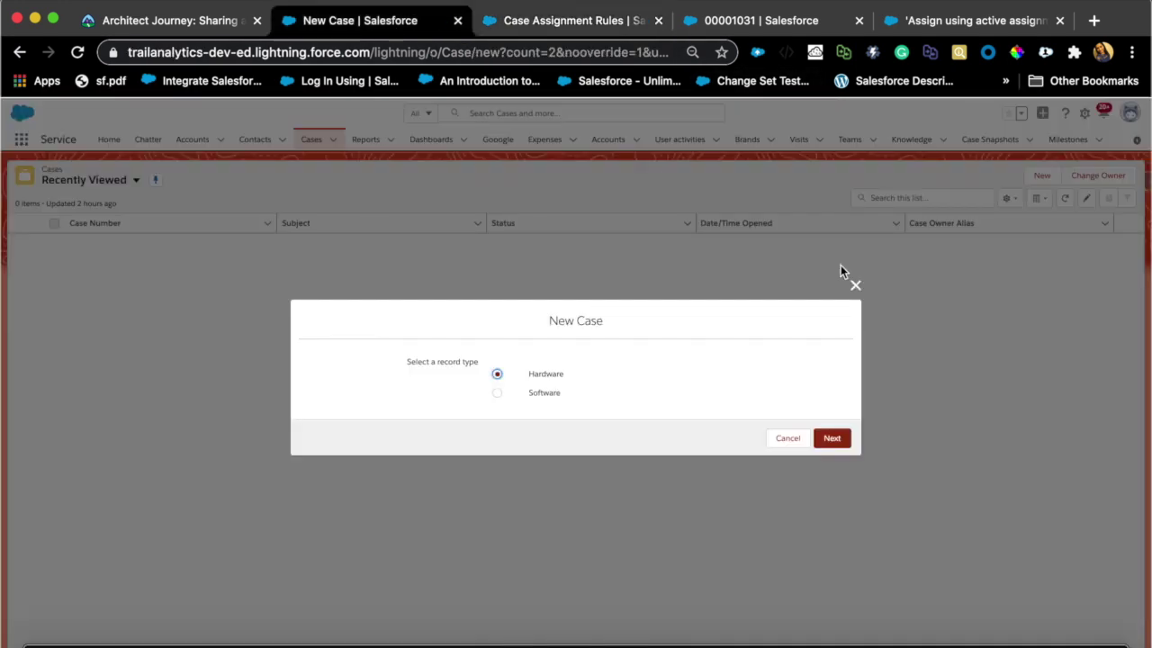
pyautogui.click(717, 27)
pyautogui.rightClick(611, 495)
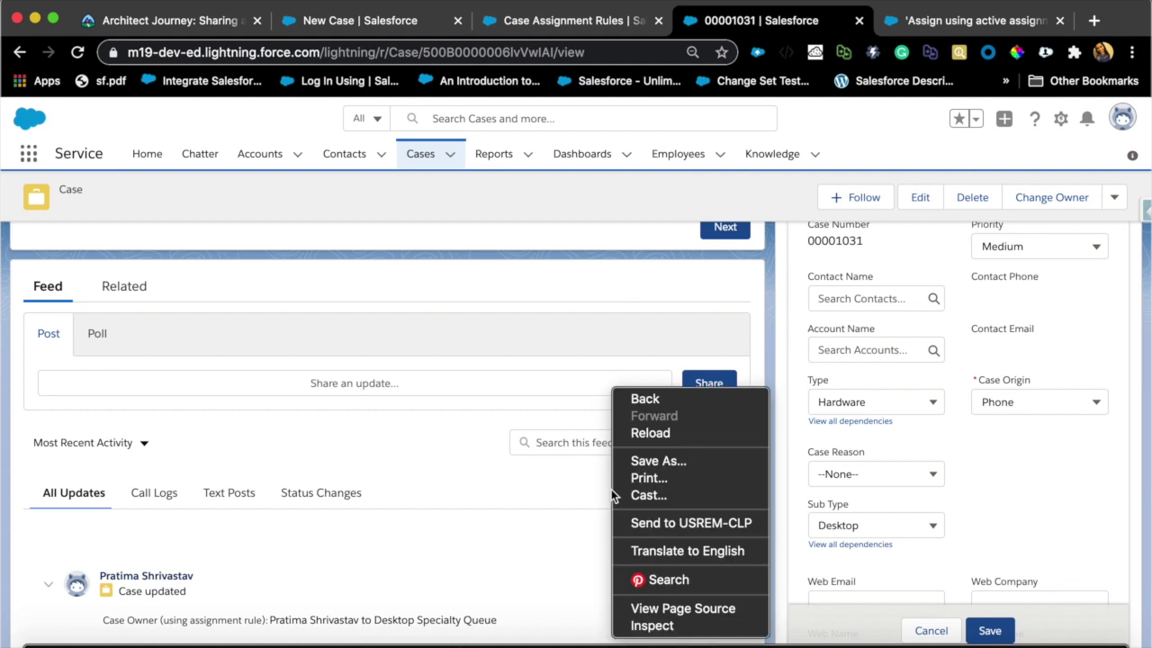
pyautogui.click(558, 326)
pyautogui.scroll(3, 559, 328)
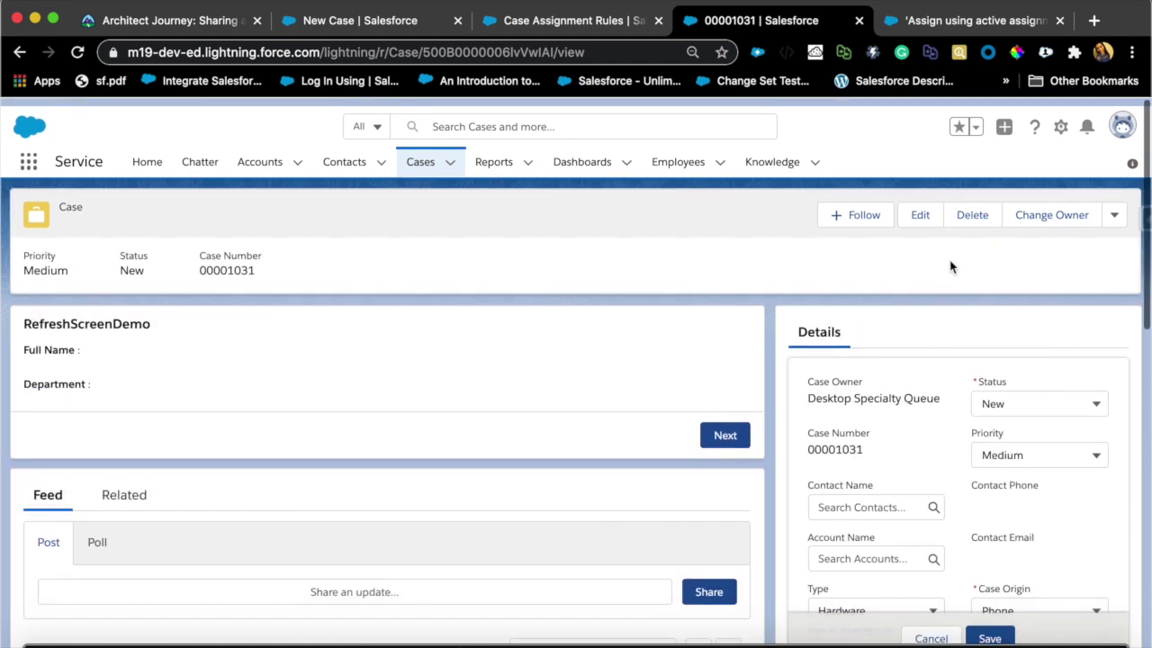
pyautogui.click(1112, 209)
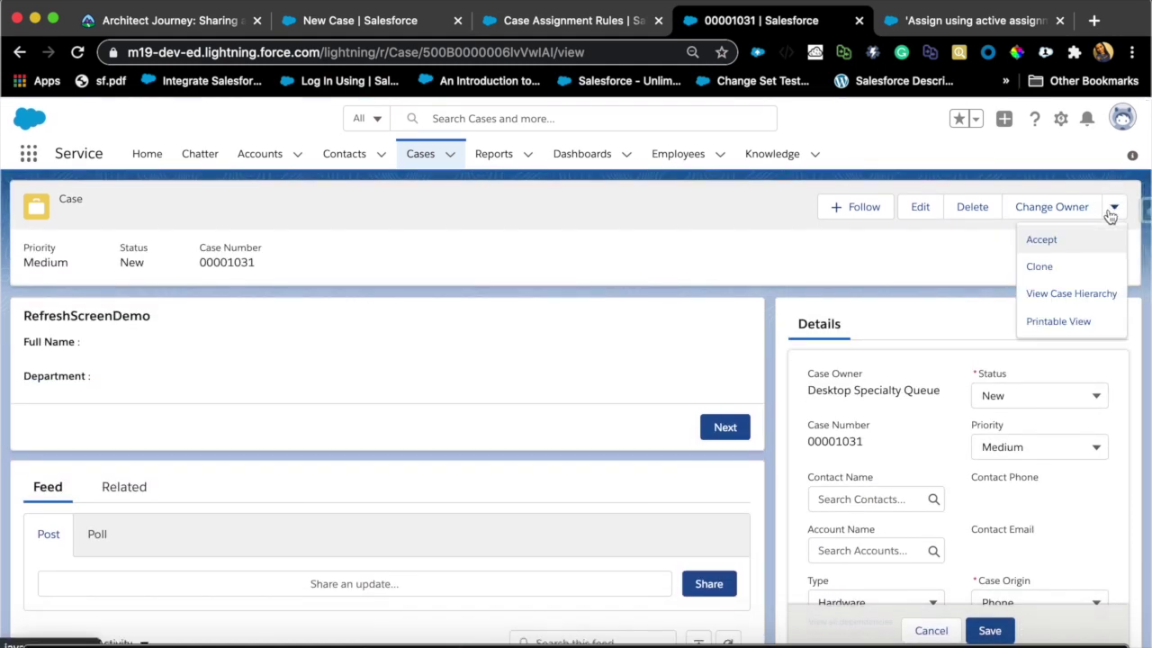
pyautogui.click(454, 154)
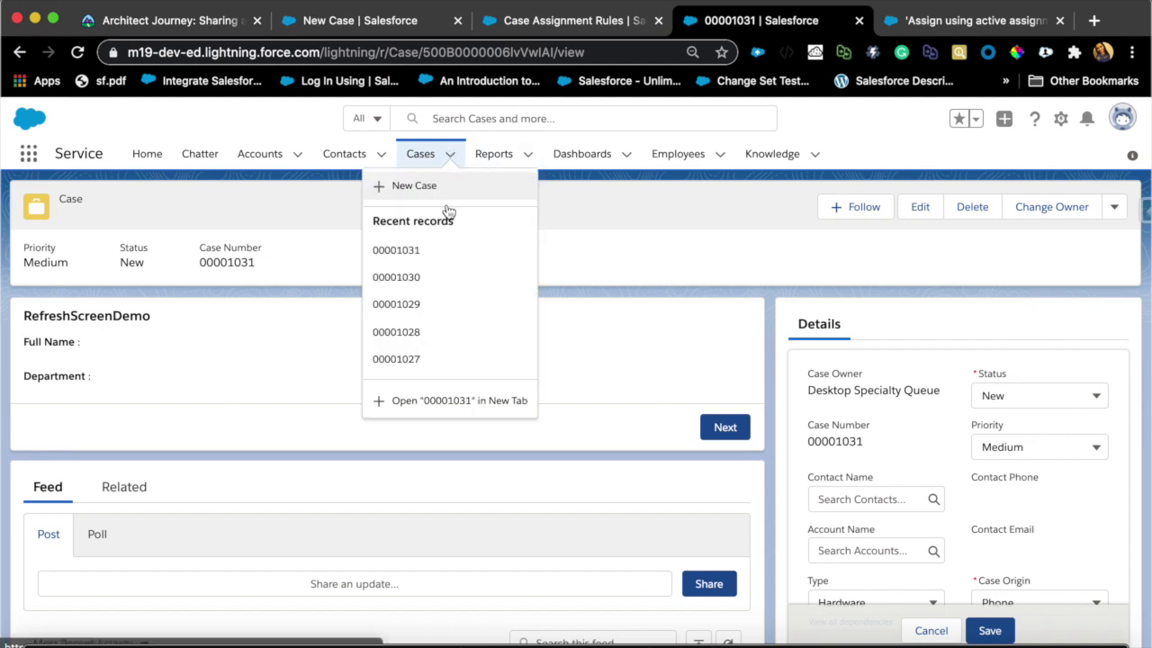
pyautogui.click(433, 186)
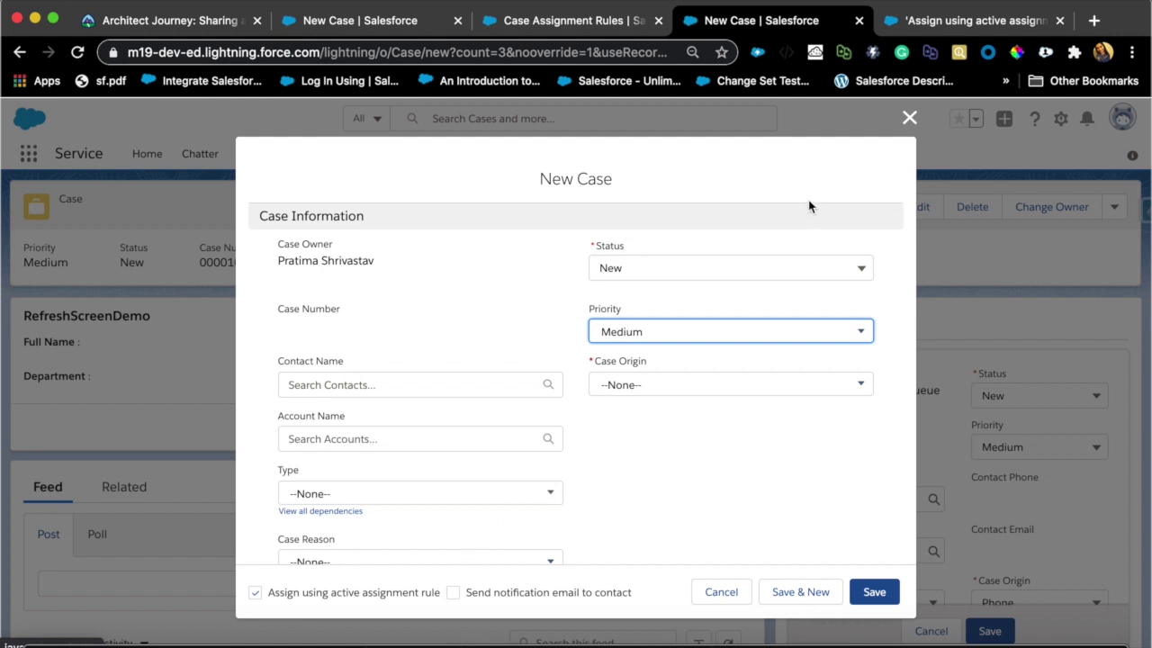
# - Consult the assignment checkbox help article, then find the Case object in Object Manager and open its Case Layout page layout
pyautogui.click(977, 18)
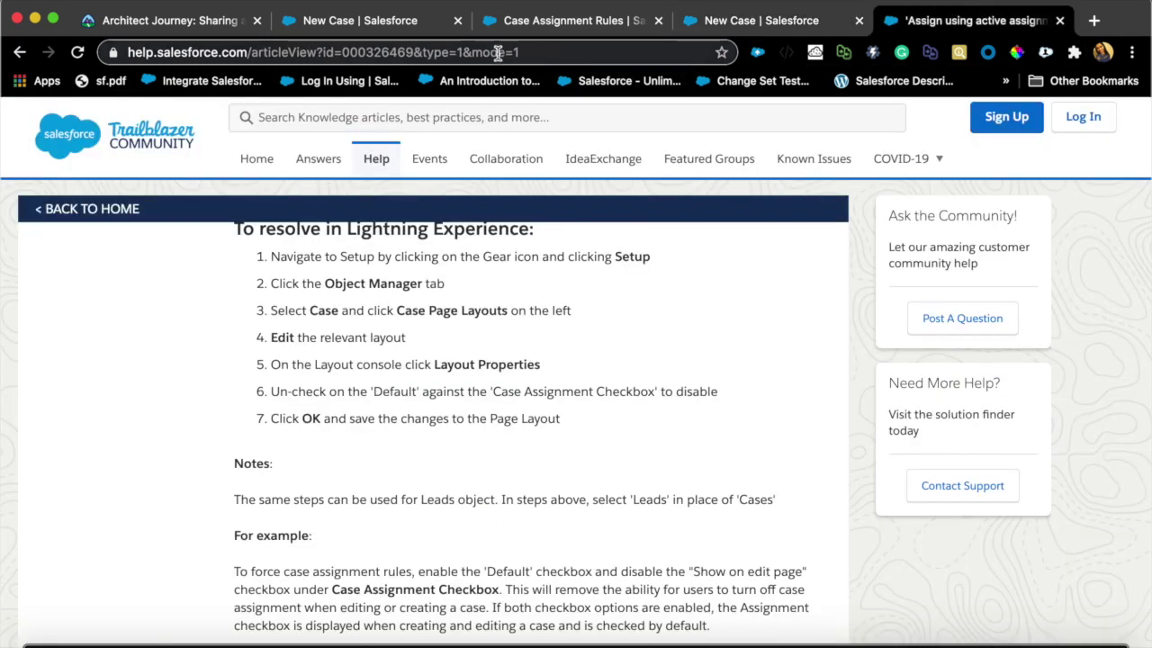
pyautogui.click(574, 25)
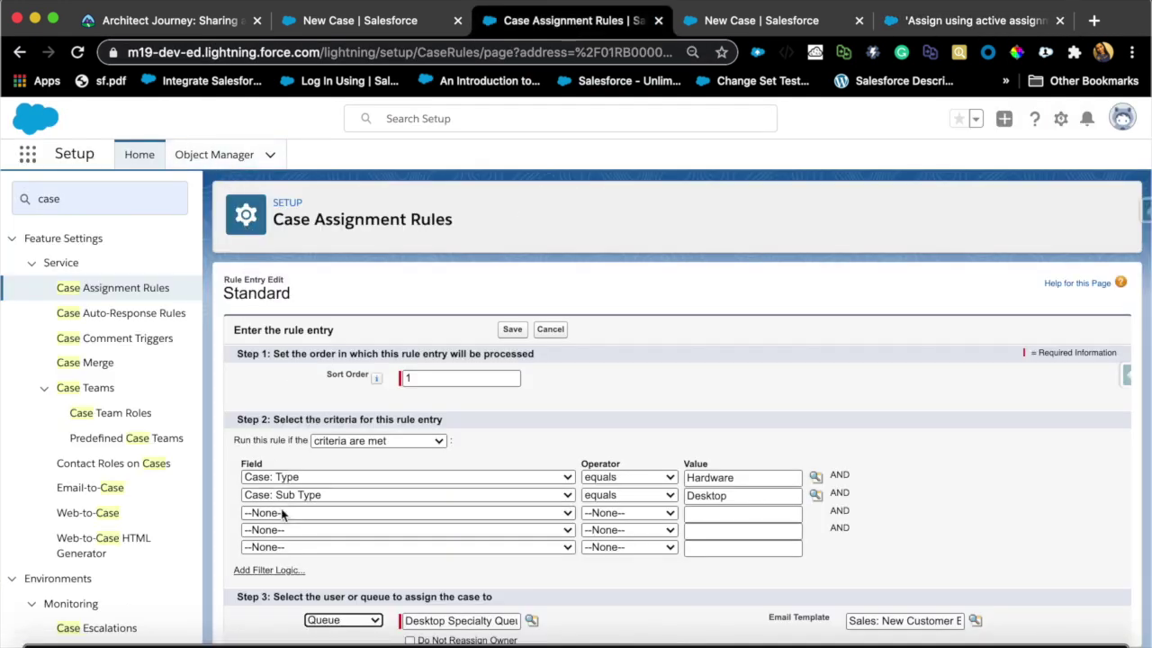
pyautogui.click(236, 160)
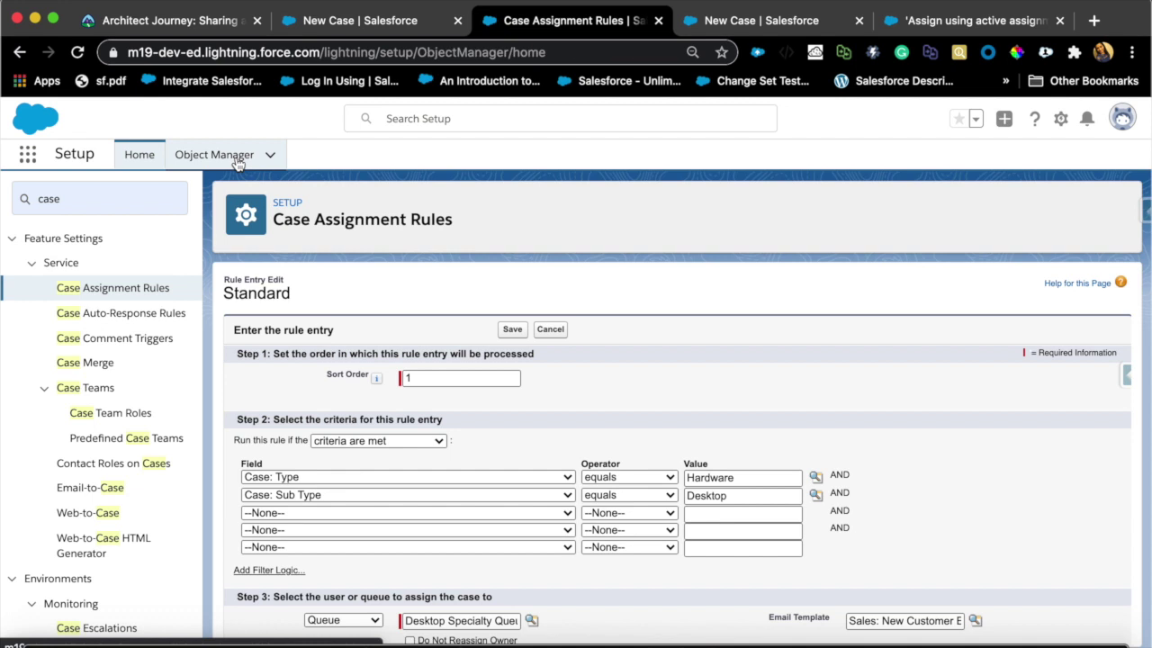
pyautogui.click(883, 207)
pyautogui.write('case')
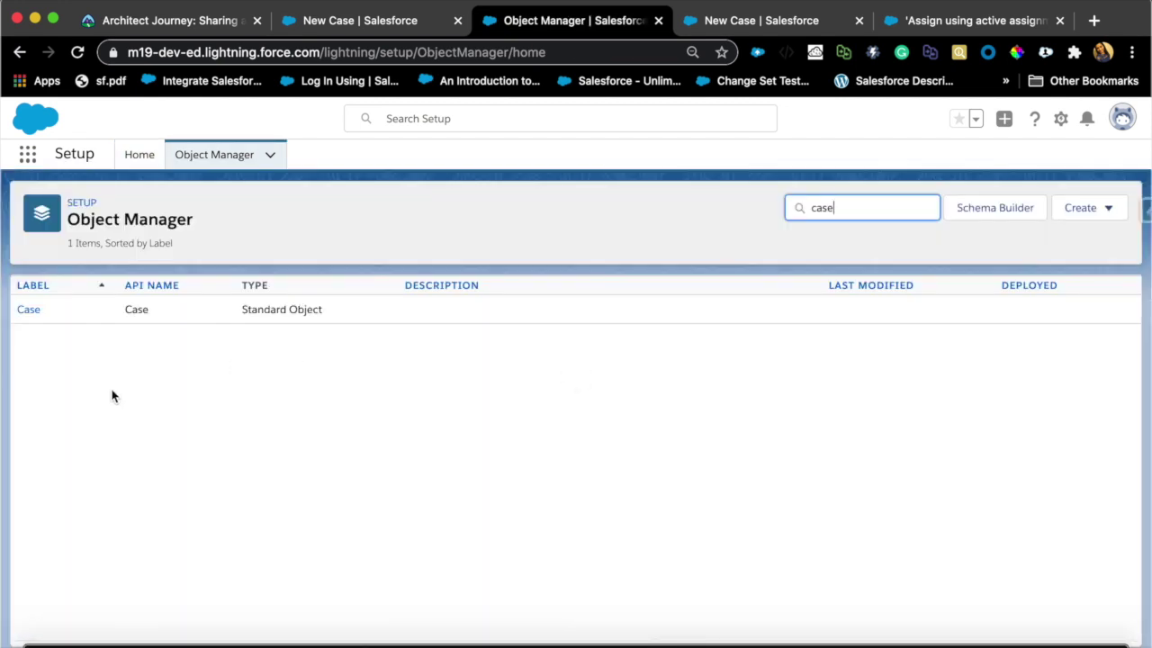
pyautogui.click(29, 310)
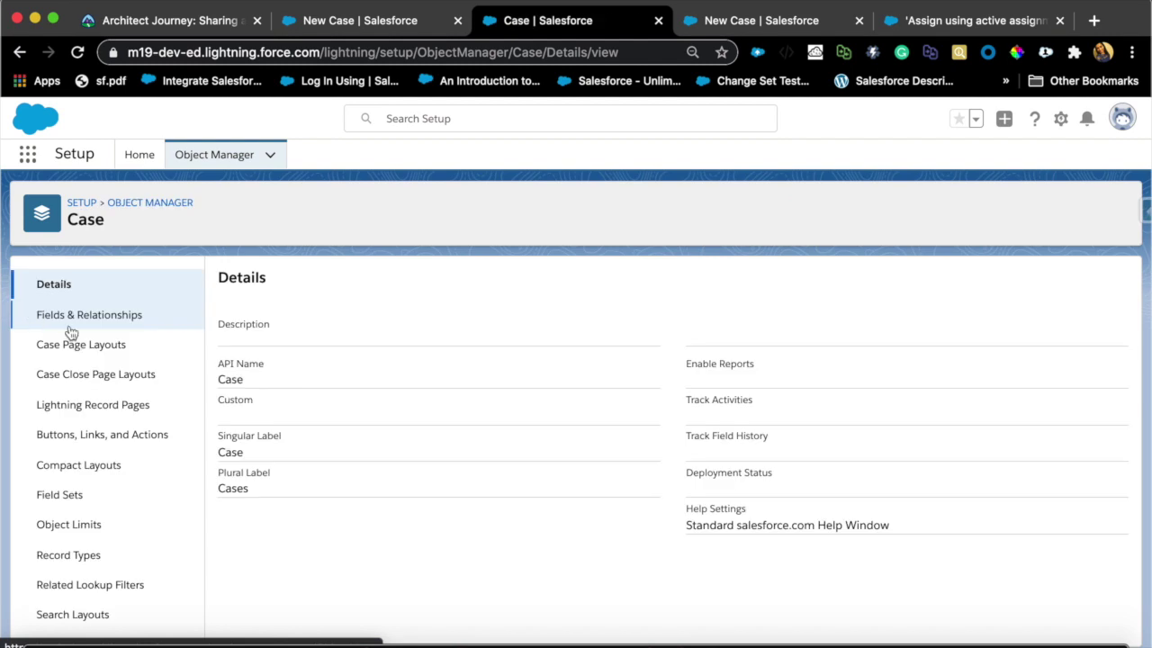
pyautogui.click(119, 344)
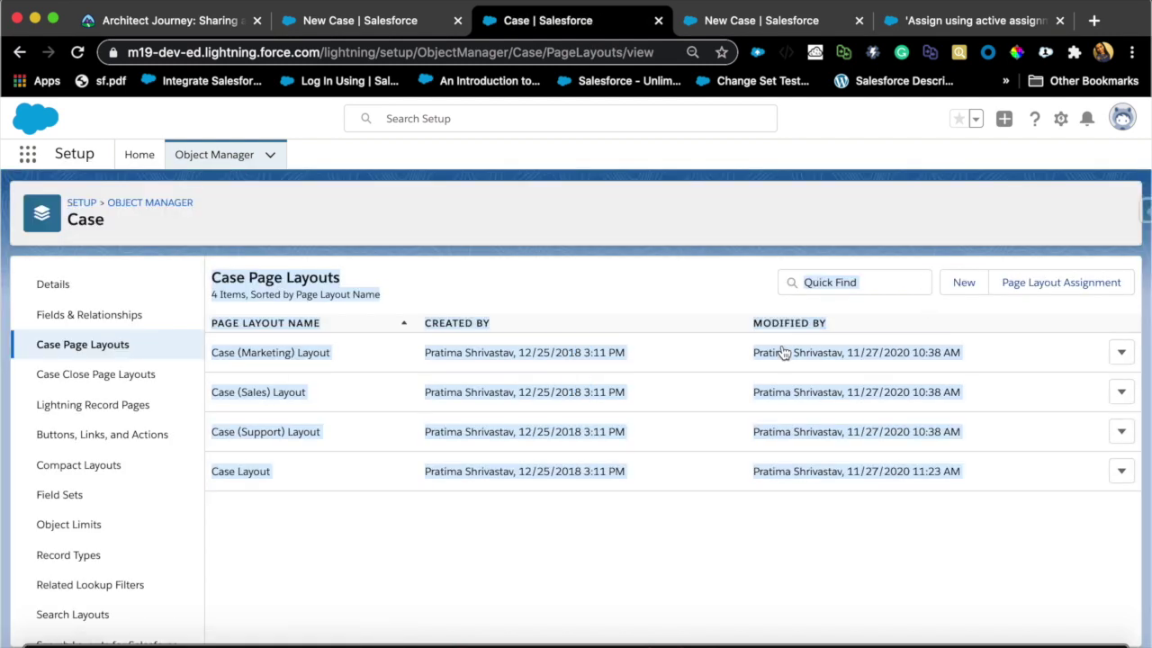
pyautogui.click(300, 558)
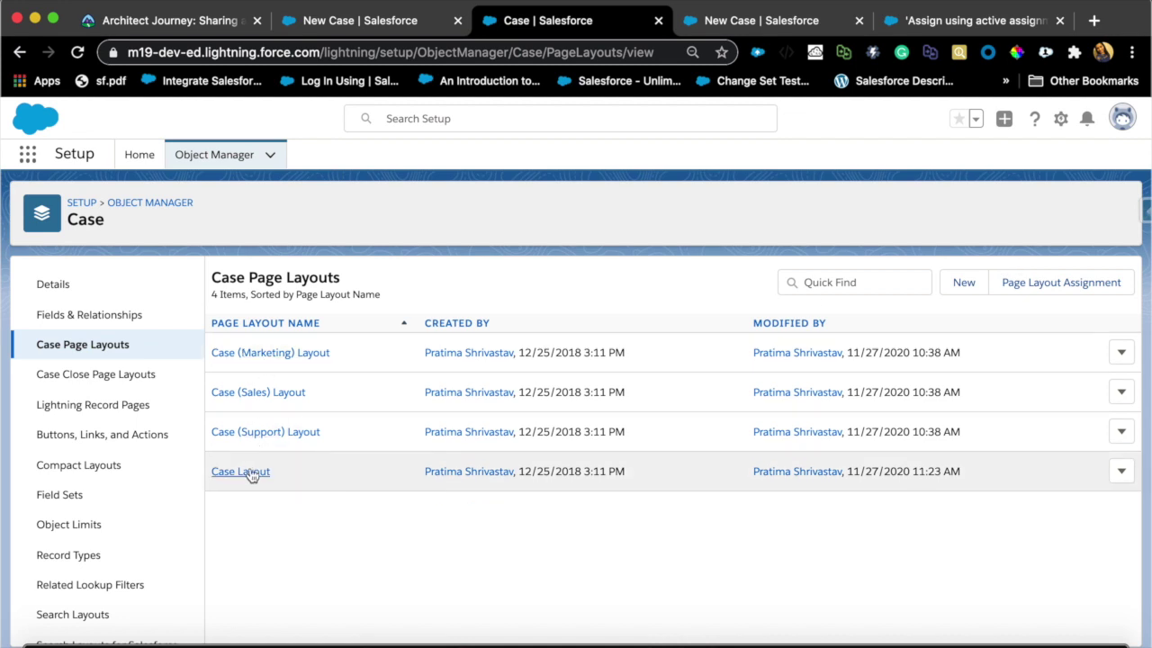
pyautogui.click(247, 471)
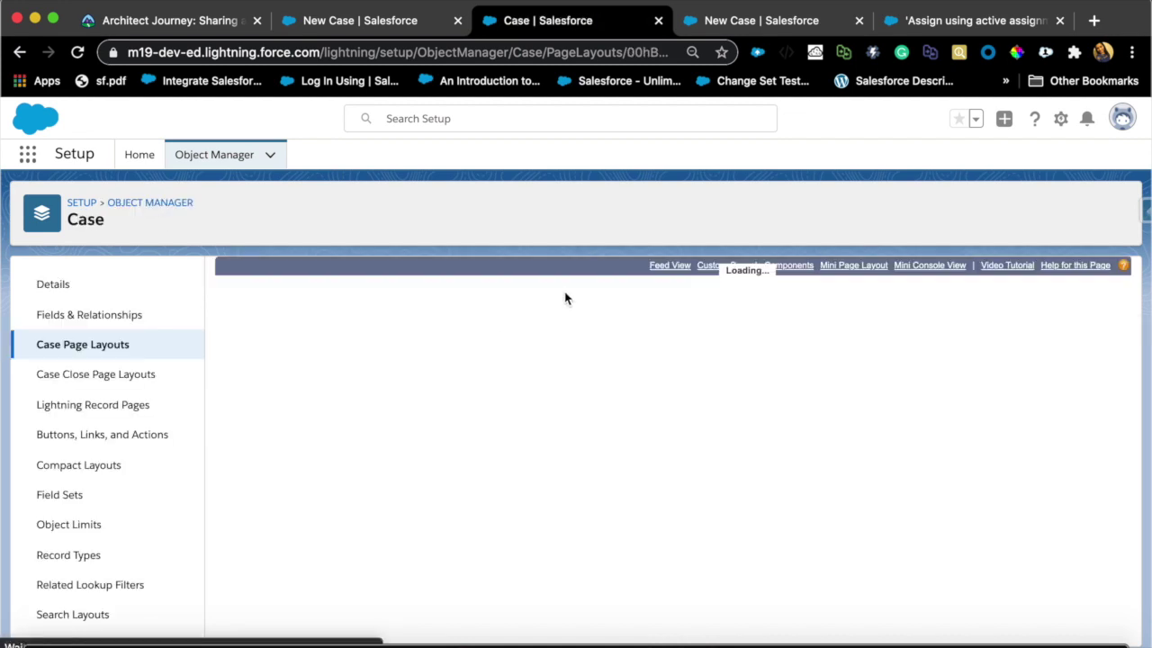
# - Examine the Case Assignment Checkbox options in the layout properties, cancel without changes and return to the new case form
pyautogui.click(569, 292)
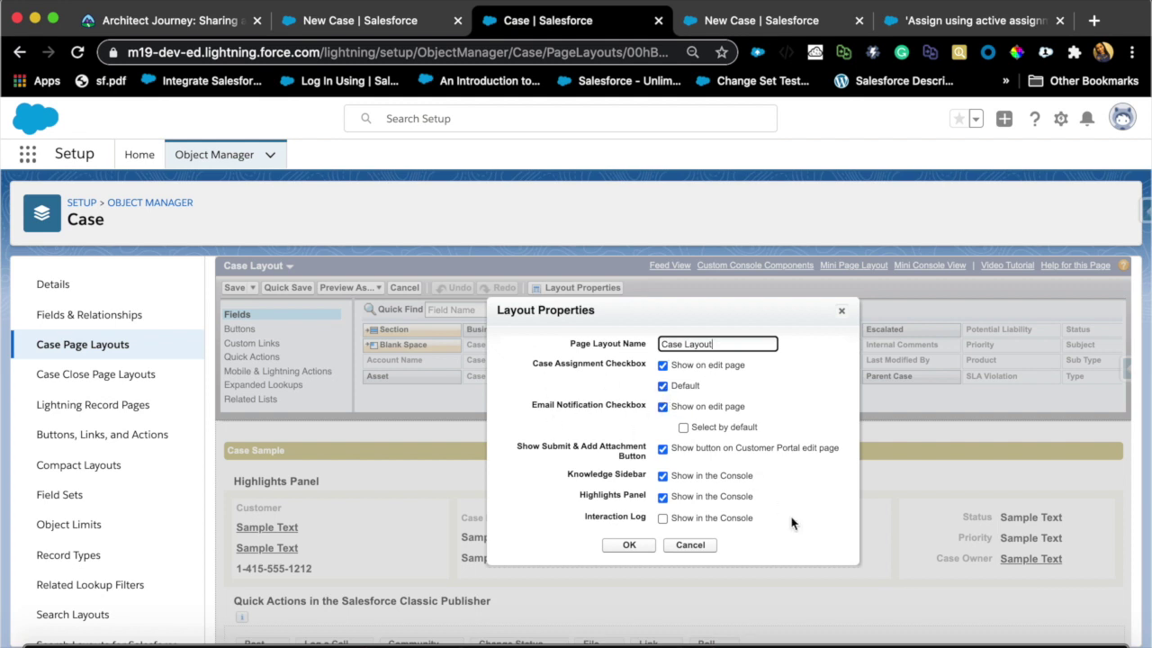
pyautogui.click(690, 545)
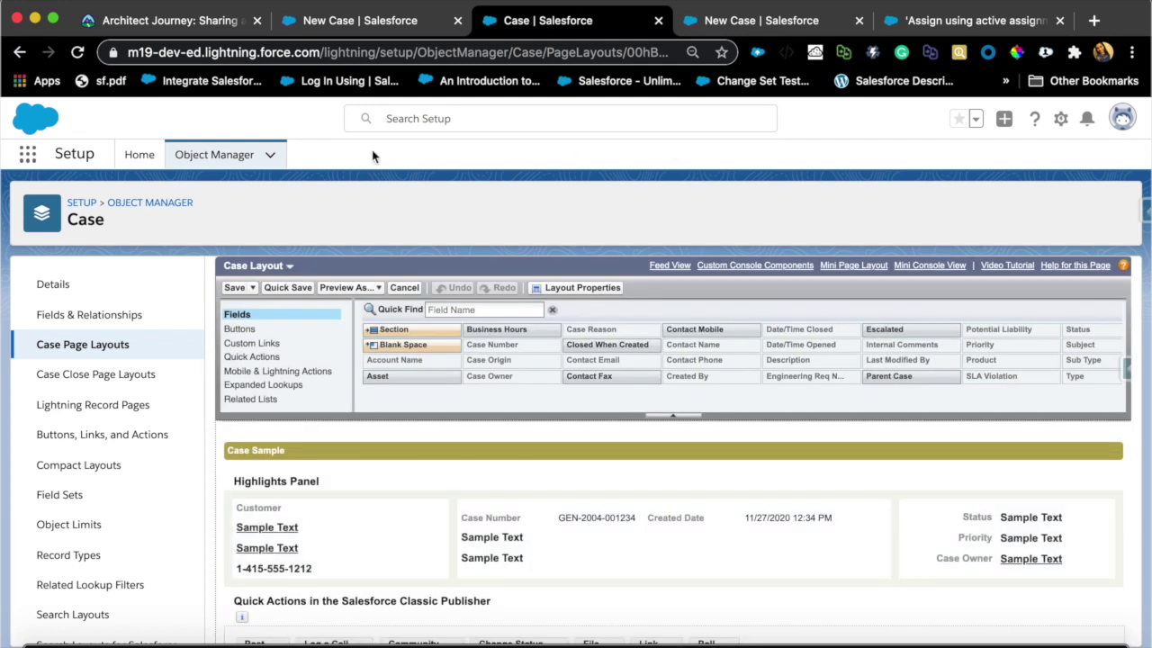
pyautogui.click(355, 15)
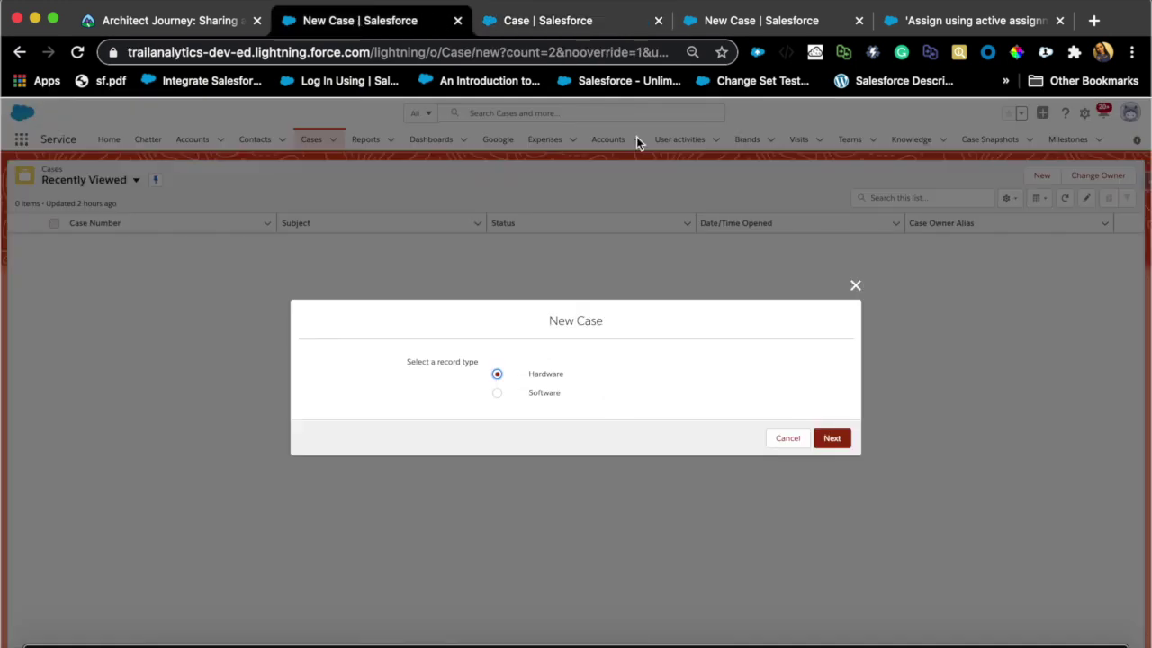
pyautogui.click(736, 23)
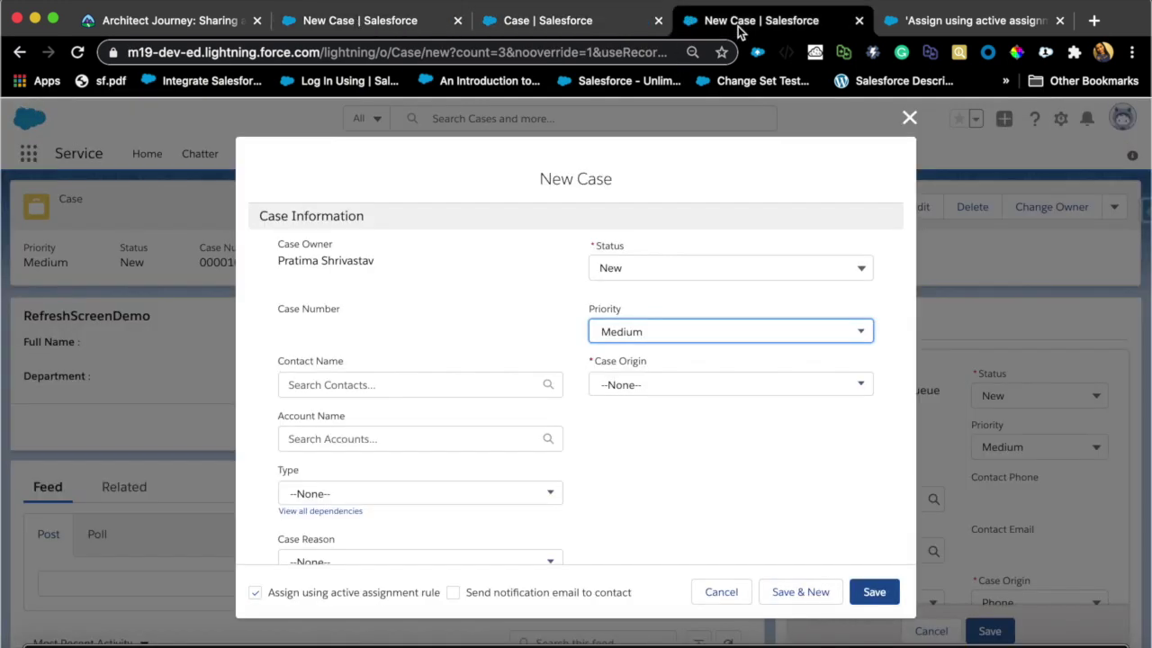